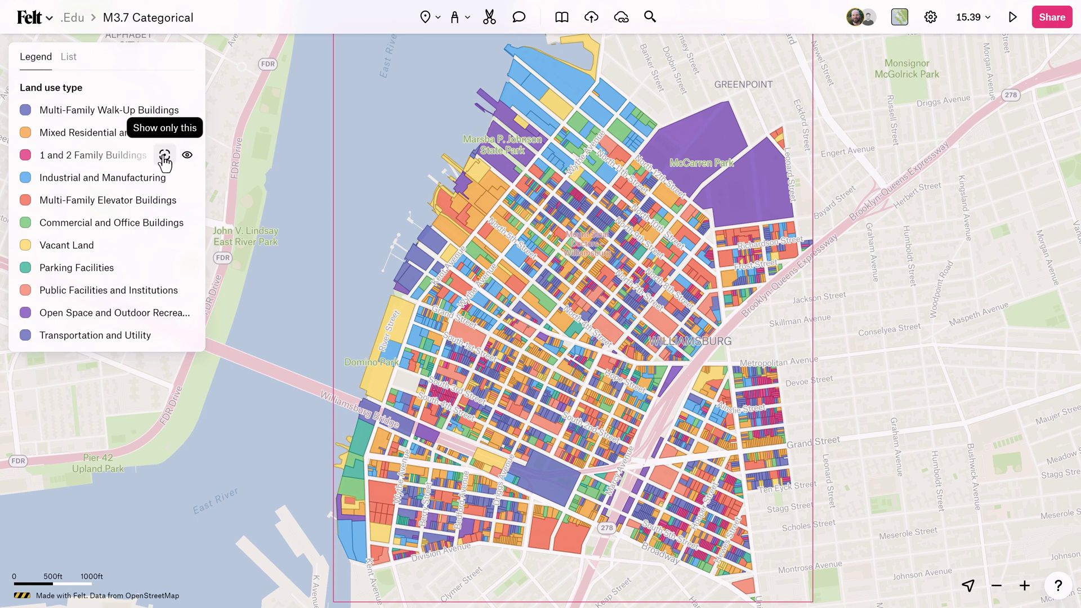
Show only 1 and 2 Family Buildings, then view Macon, Bullock and Pike county housing popups
{"action": "left_click", "coordinate": [164, 156]}
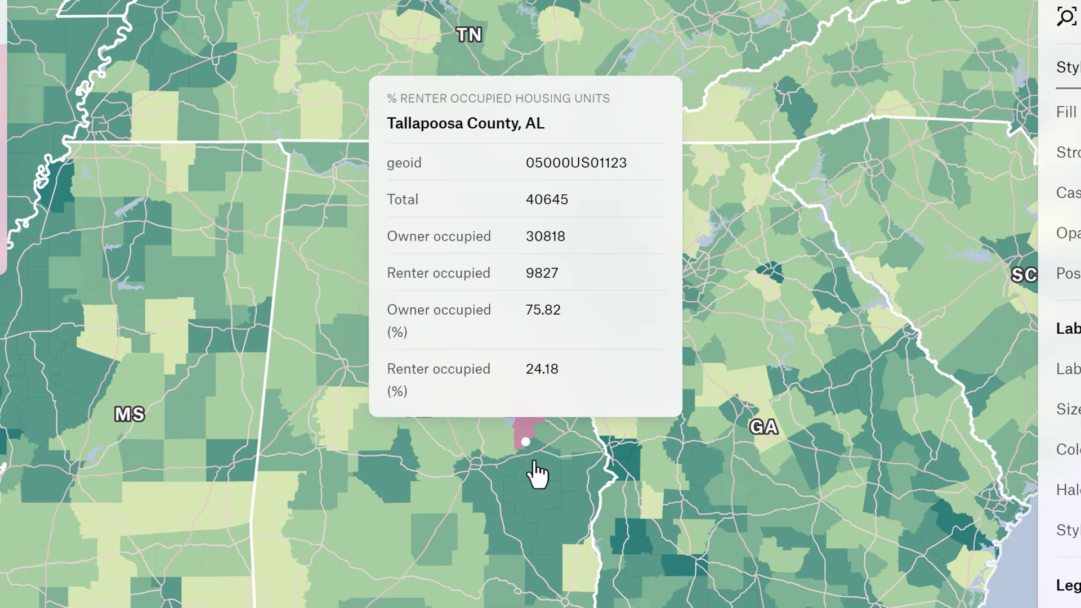
{"action": "left_click", "coordinate": [535, 470]}
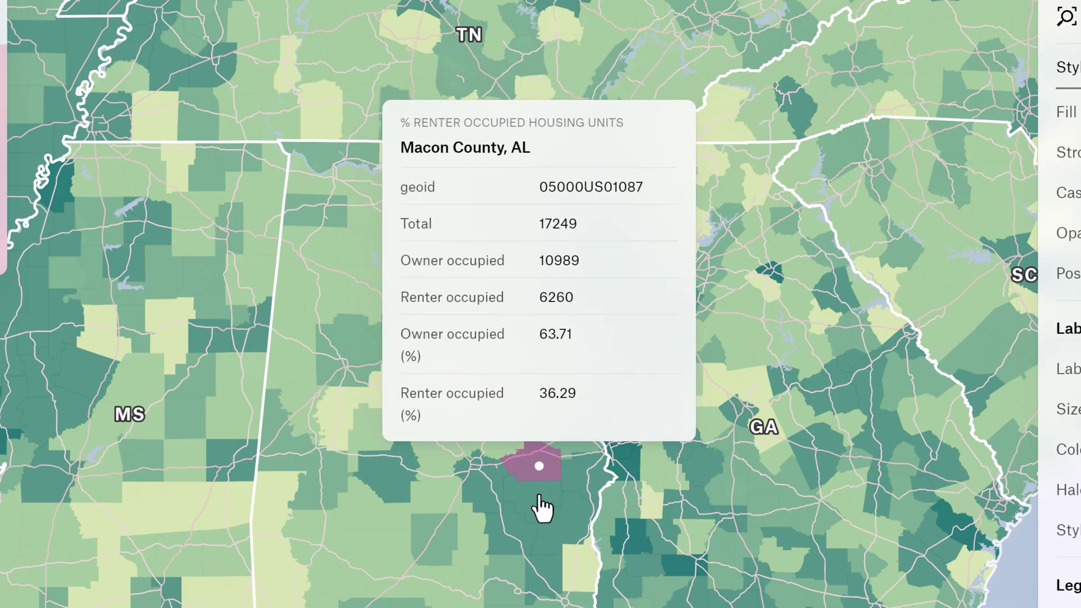
{"action": "left_click", "coordinate": [535, 495]}
{"action": "left_click", "coordinate": [518, 530]}
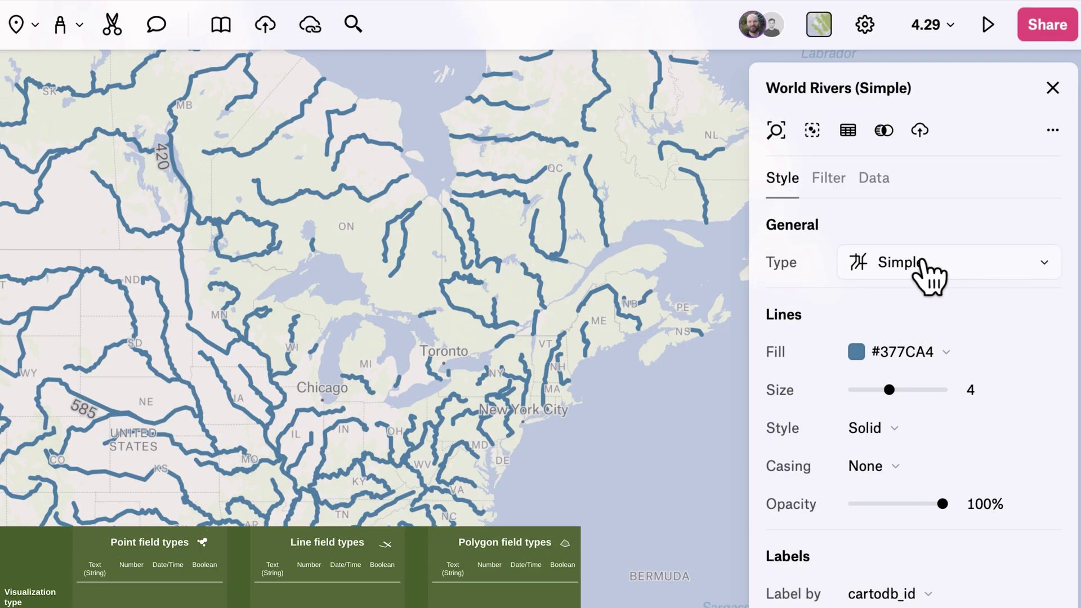
Keep World Rivers in Simple style and thin its lines from size 4 to 2
{"action": "left_click", "coordinate": [923, 262]}
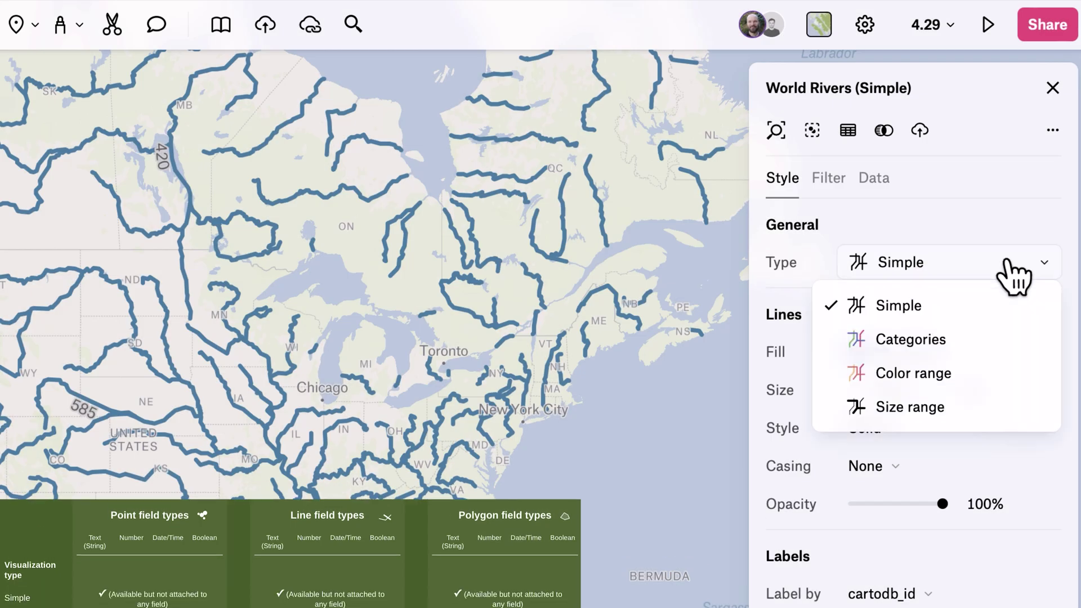
{"action": "left_click", "coordinate": [1008, 321]}
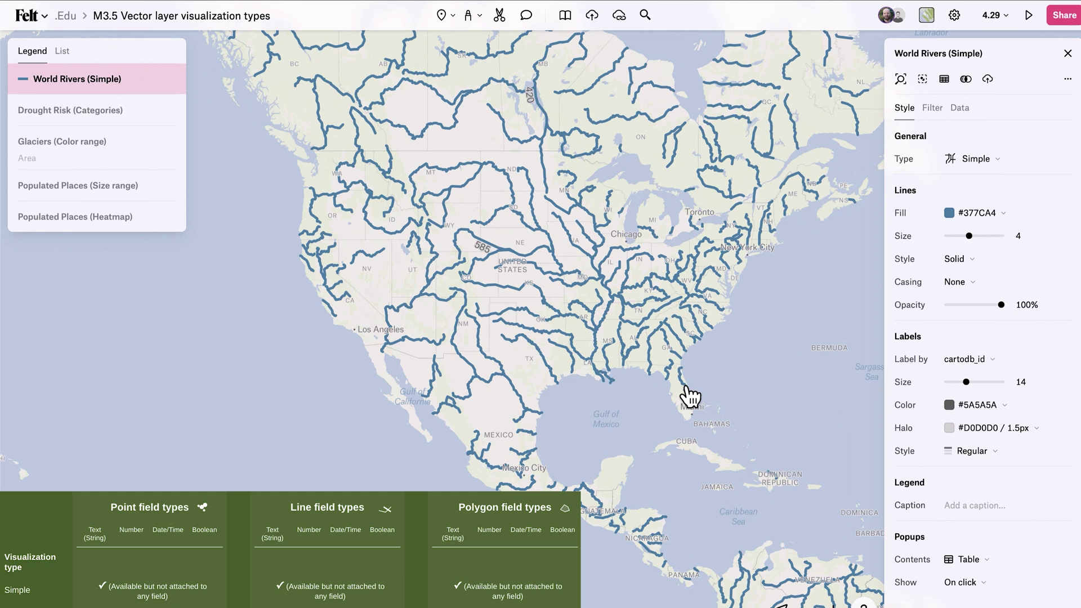
{"action": "scroll", "coordinate": [653, 426], "scroll_direction": "up", "scroll_amount": 8}
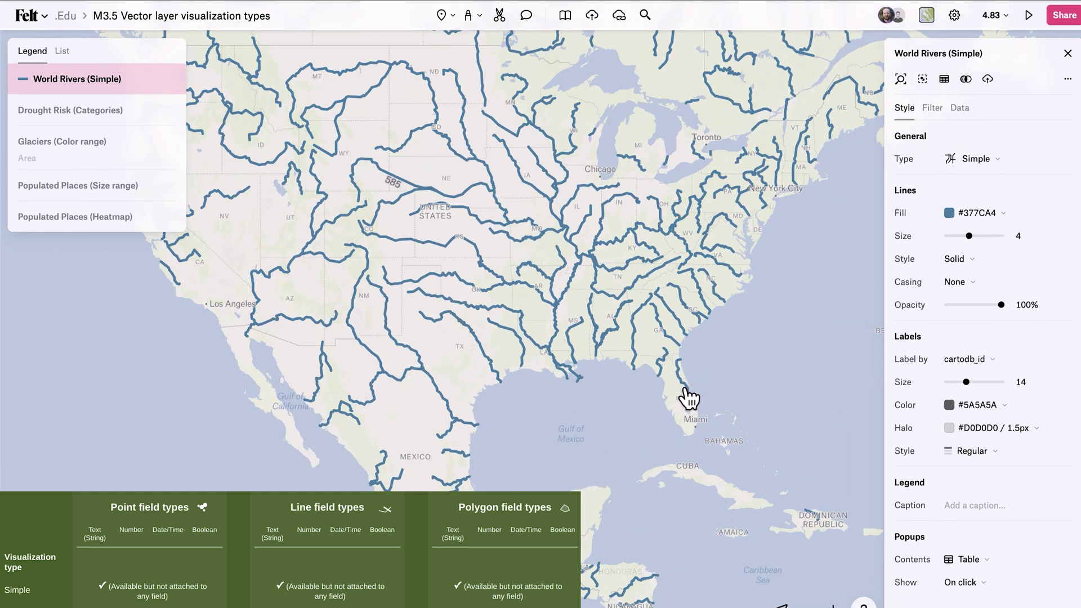
{"action": "scroll", "coordinate": [673, 374], "scroll_direction": "up", "scroll_amount": 2}
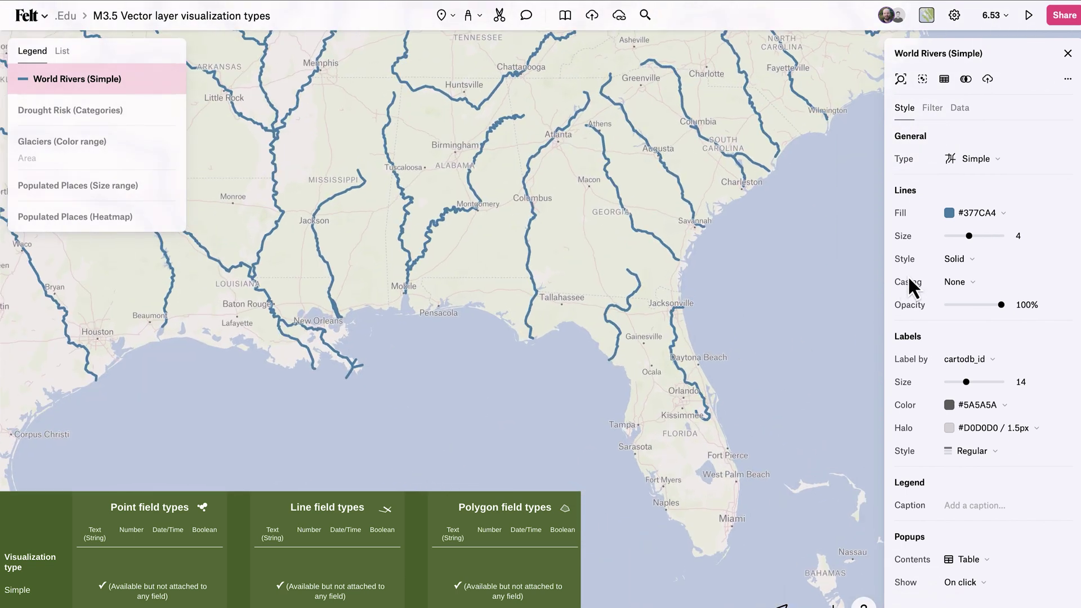
{"action": "left_click_drag", "start_coordinate": [969, 236], "coordinate": [958, 236]}
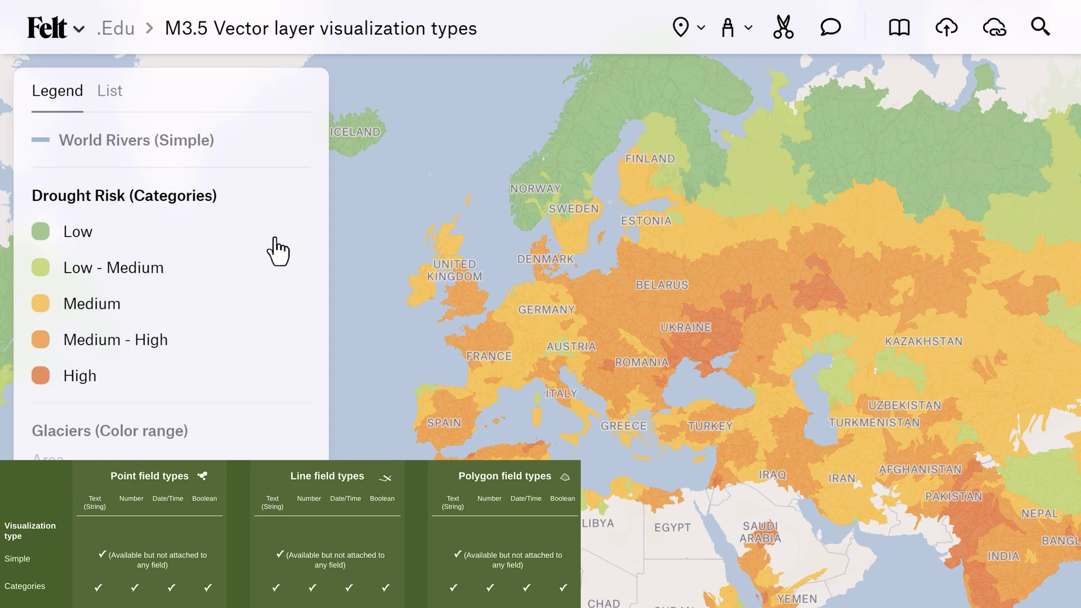
Isolate Low, then Low - Medium, then only High drought risk, zoomed into Morocco
{"action": "mouse_move", "coordinate": [299, 229]}
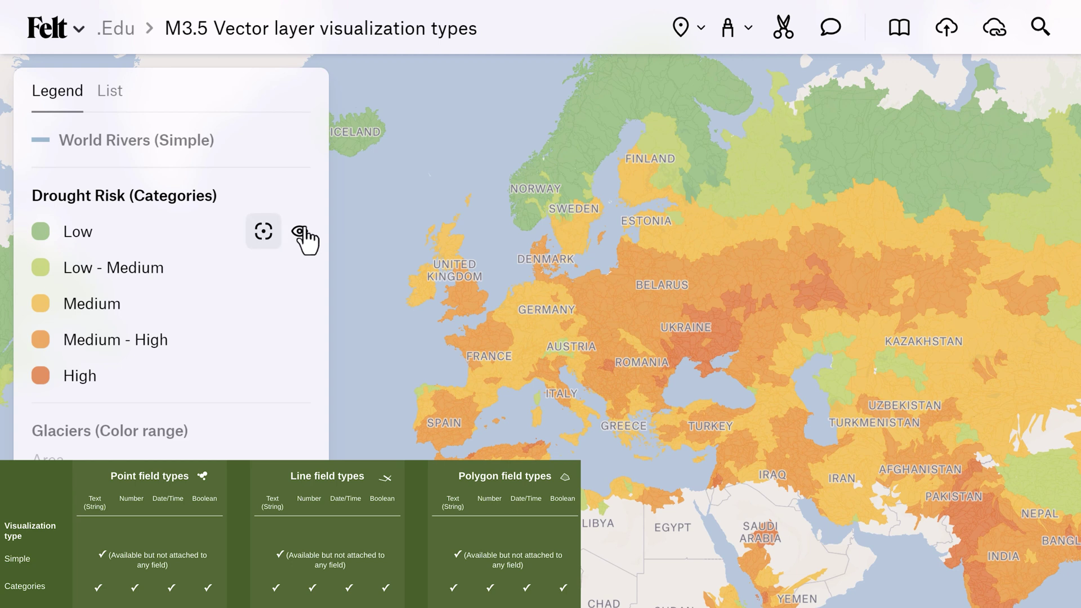
{"action": "left_click", "coordinate": [263, 231]}
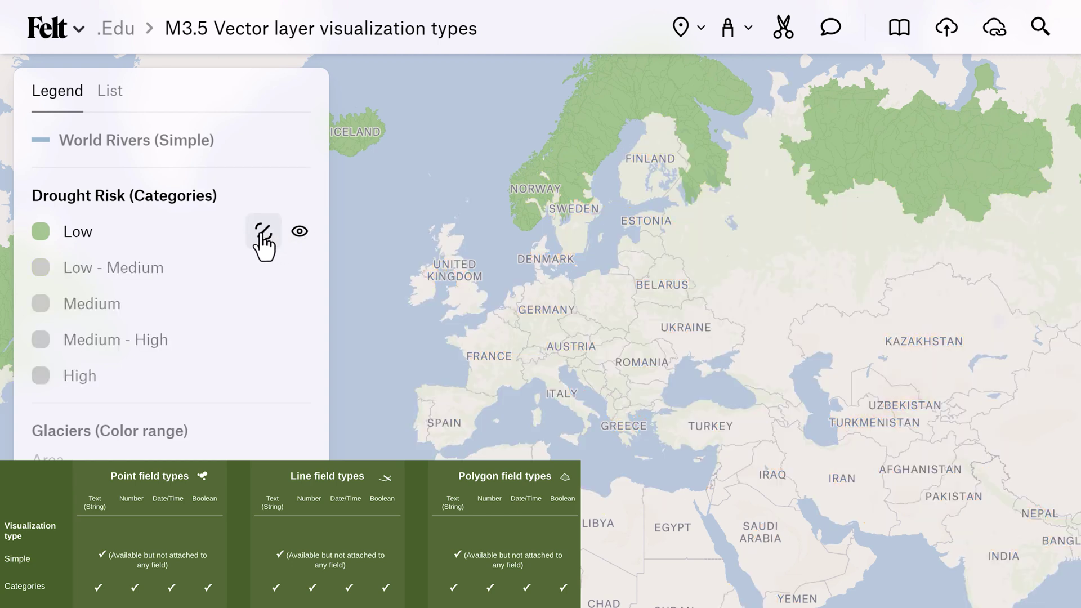
{"action": "left_click", "coordinate": [263, 235]}
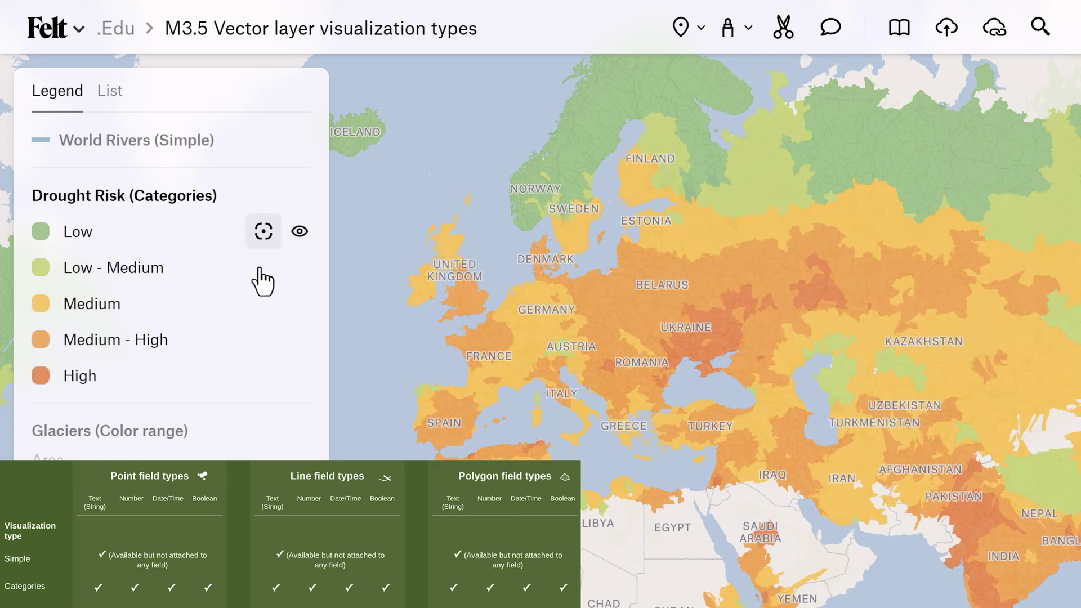
{"action": "left_click", "coordinate": [261, 268]}
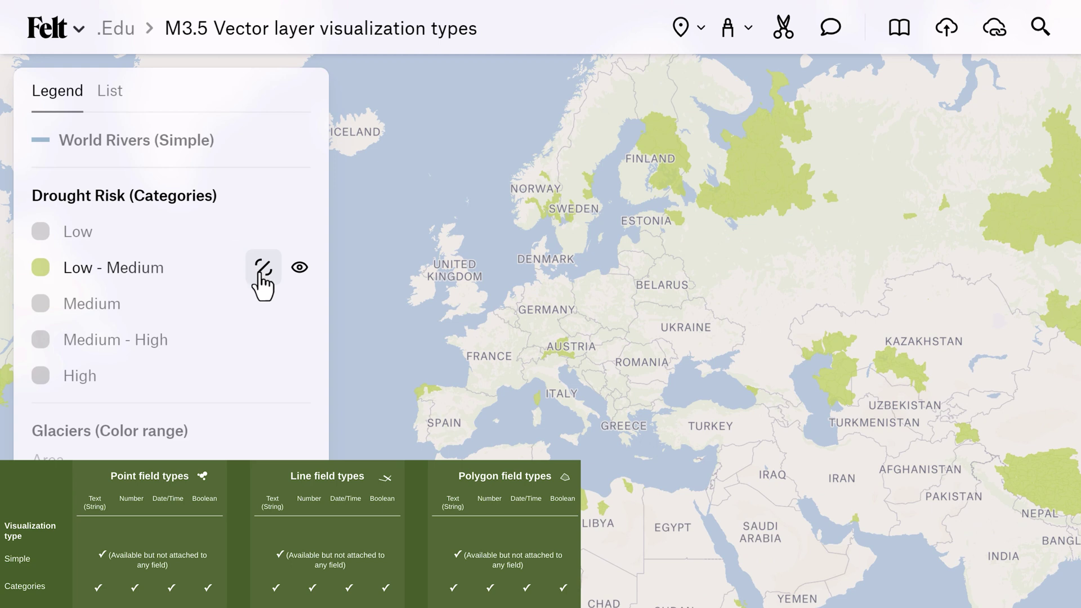
{"action": "left_click", "coordinate": [262, 269]}
{"action": "left_click", "coordinate": [263, 376]}
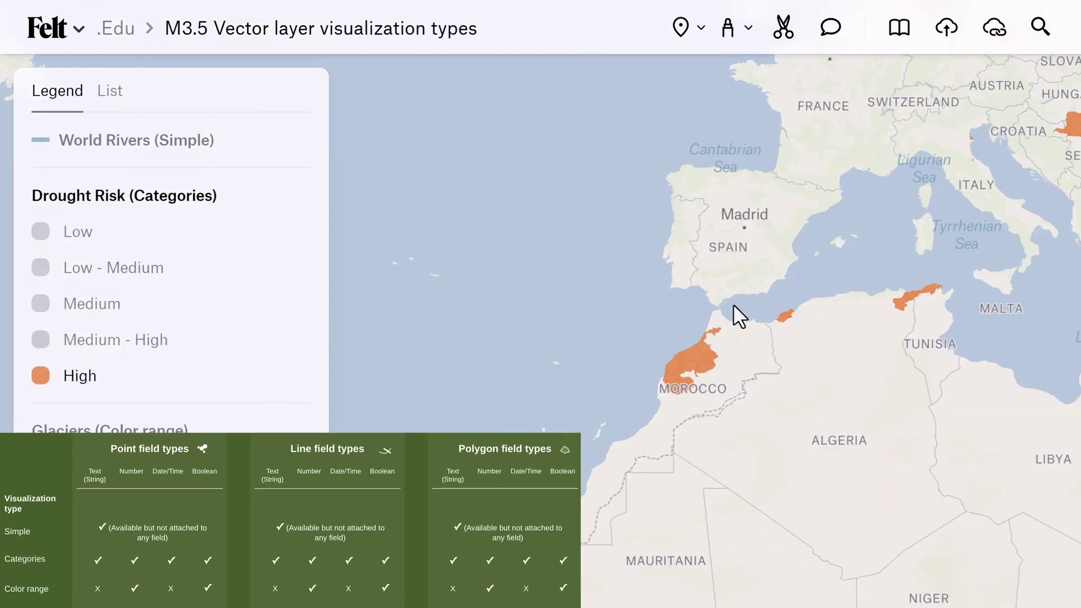
{"action": "scroll", "coordinate": [772, 354], "scroll_direction": "up", "scroll_amount": 3}
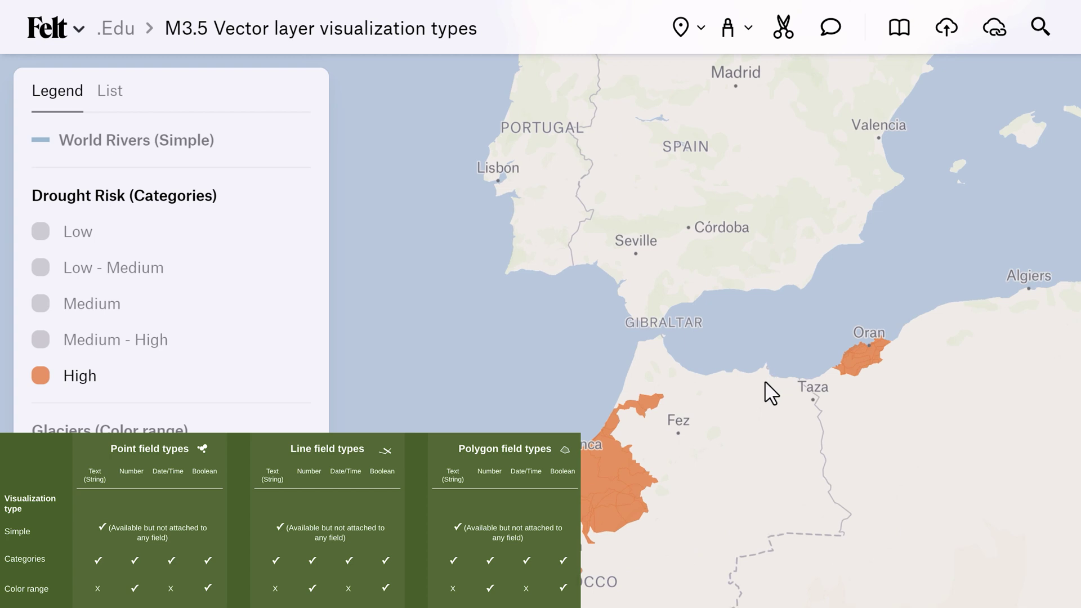
{"action": "scroll", "coordinate": [614, 490], "scroll_direction": "up", "scroll_amount": 4}
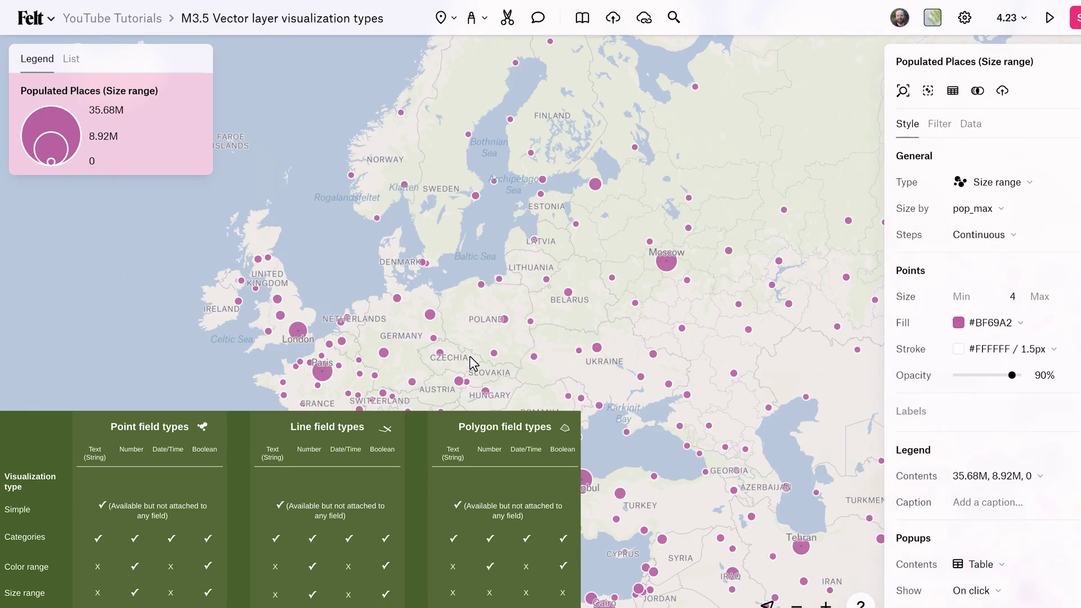
Review Populated Places' style options, keeping point size driven by pop_max
{"action": "scroll", "coordinate": [470, 356], "scroll_direction": "down", "scroll_amount": 5}
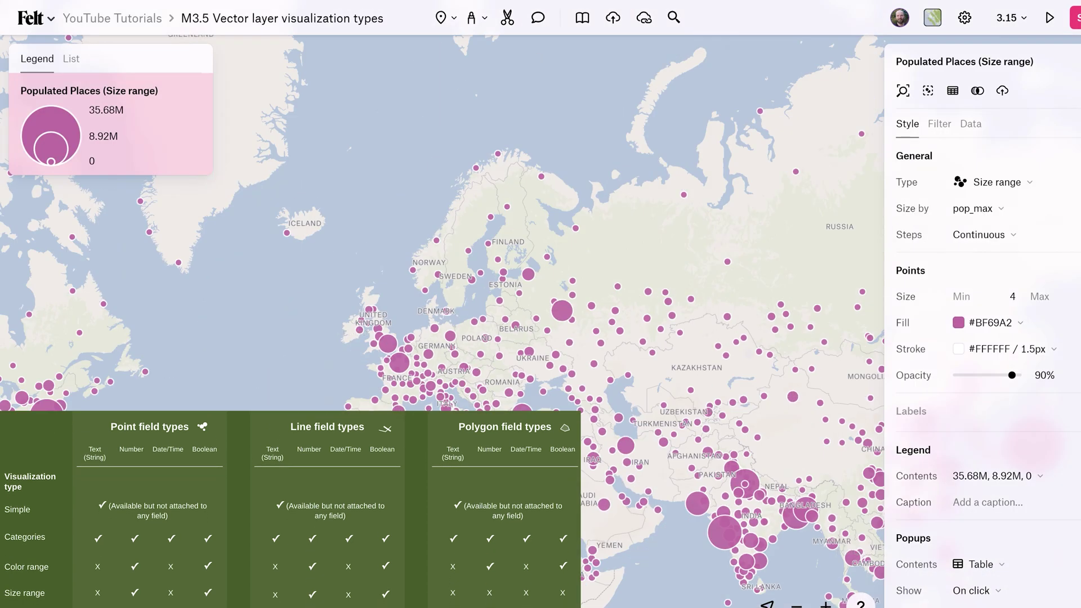
{"action": "left_click_drag", "start_coordinate": [453, 401], "coordinate": [302, 329]}
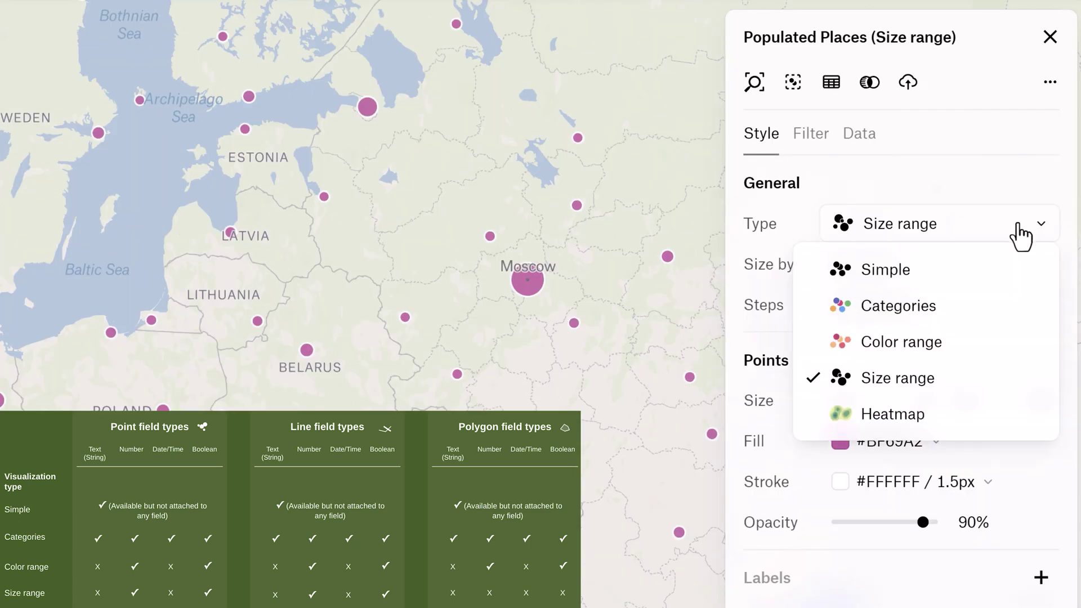
{"action": "left_click", "coordinate": [762, 244]}
{"action": "left_click", "coordinate": [921, 280]}
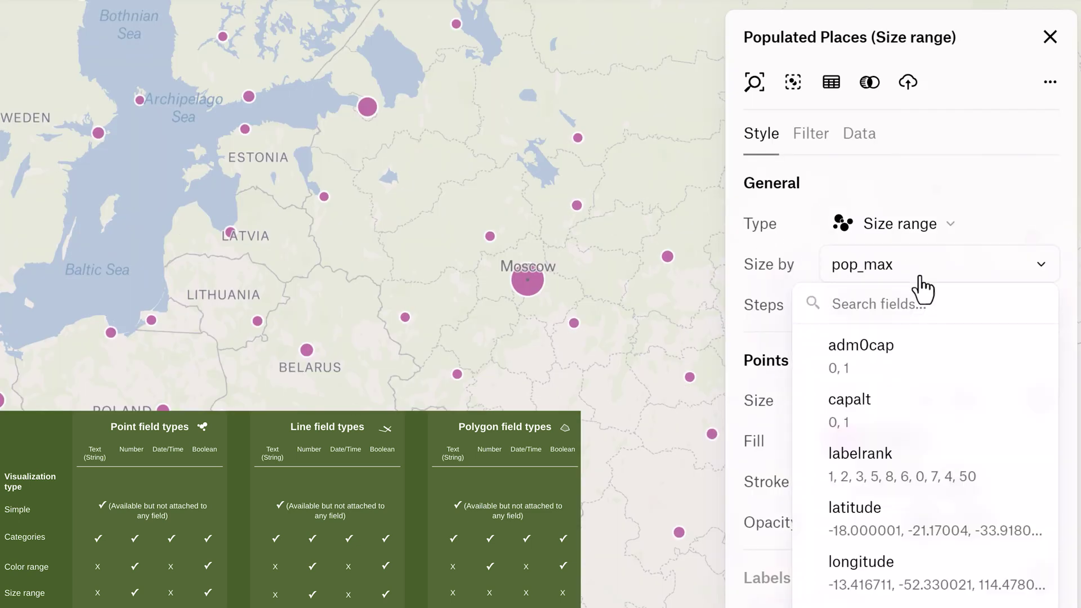
{"action": "scroll", "coordinate": [1001, 445], "scroll_direction": "down", "scroll_amount": 5}
{"action": "scroll", "coordinate": [980, 427], "scroll_direction": "up", "scroll_amount": 3}
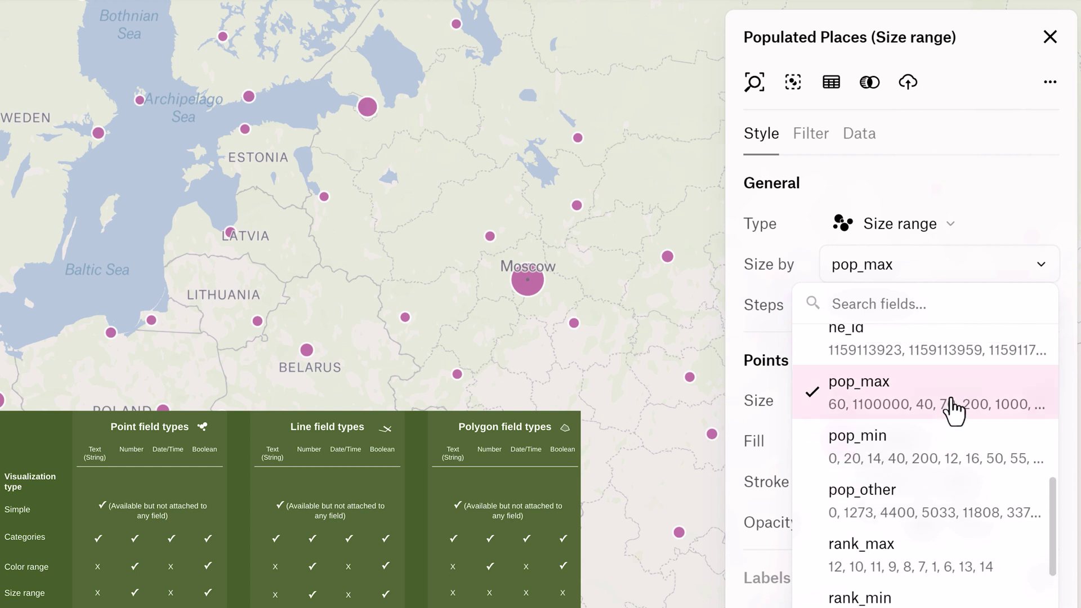
{"action": "left_click", "coordinate": [777, 268]}
{"action": "left_click", "coordinate": [878, 317]}
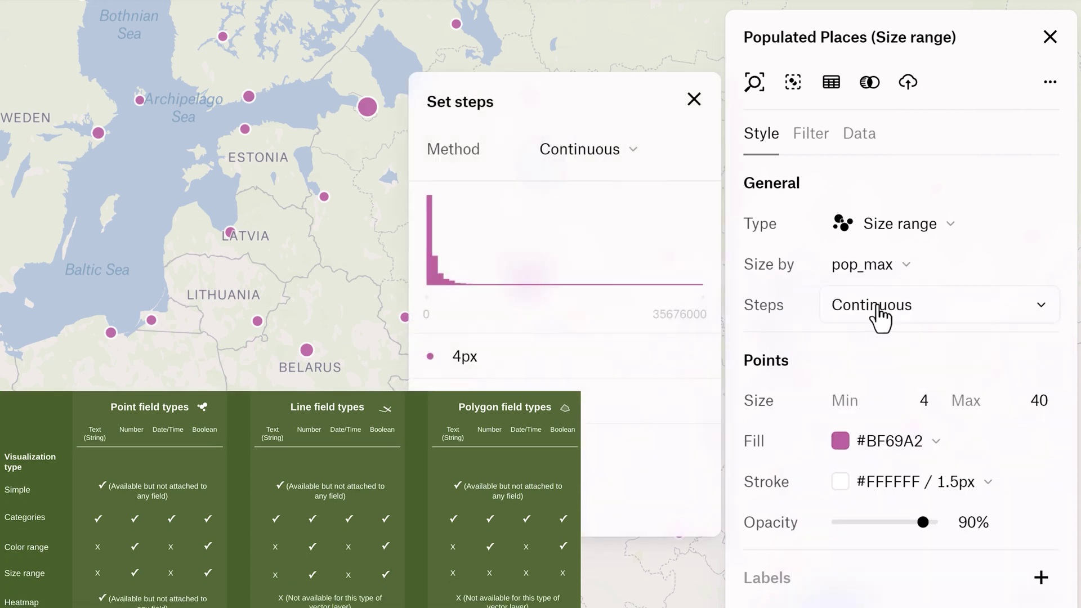
{"action": "left_click", "coordinate": [697, 100]}
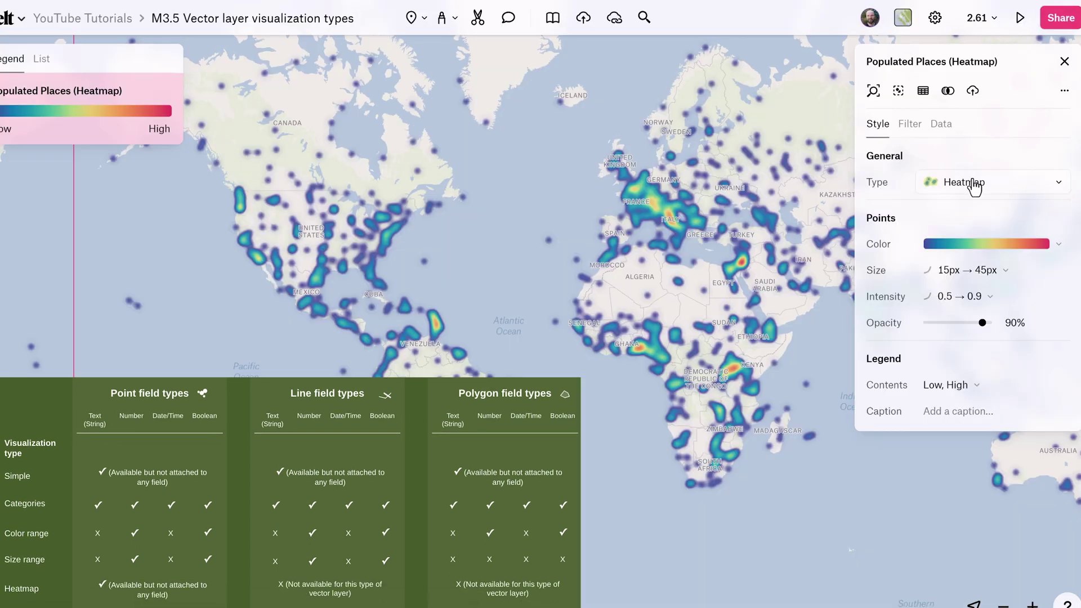
Display Populated Places as a heatmap and pan east toward India
{"action": "left_click", "coordinate": [973, 181]}
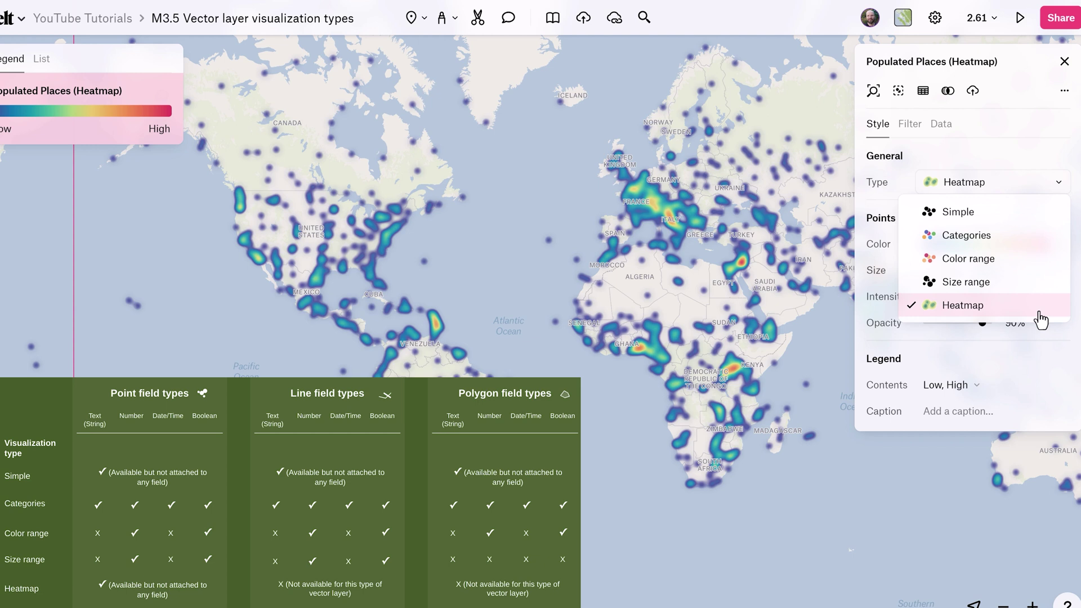
{"action": "left_click", "coordinate": [394, 278]}
{"action": "left_click_drag", "start_coordinate": [485, 265], "coordinate": [447, 275]}
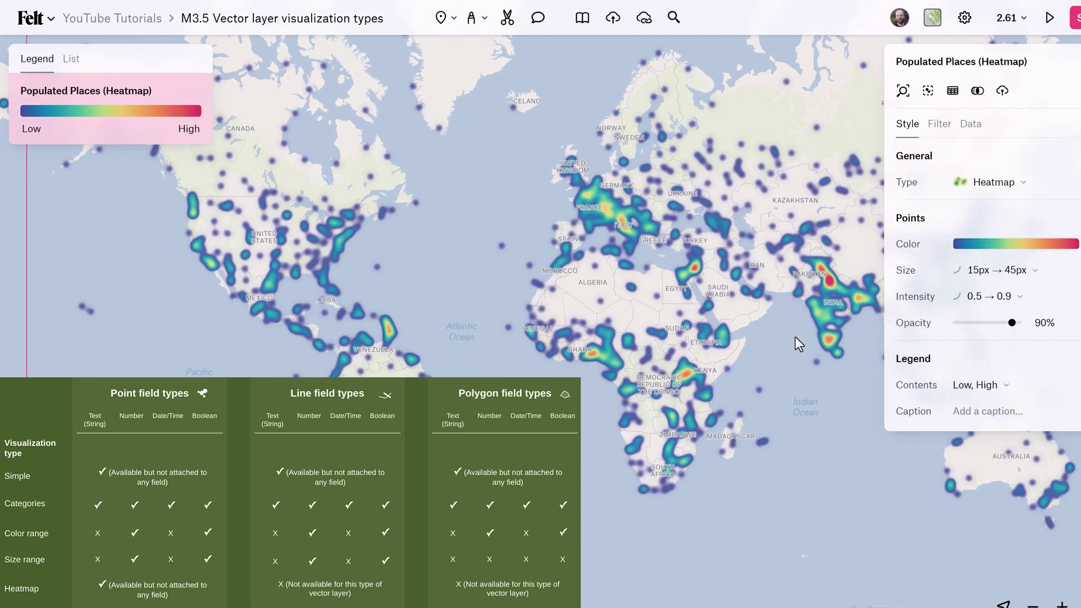
{"action": "left_click_drag", "start_coordinate": [782, 340], "coordinate": [691, 346]}
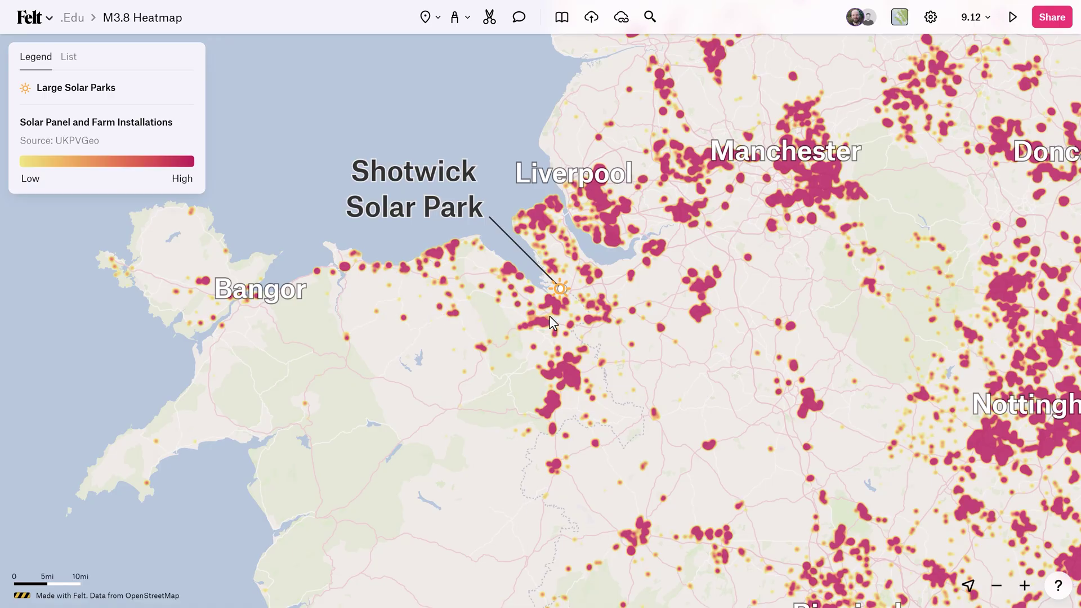
Zoom in and open the Domino Park parcel's details
{"action": "scroll", "coordinate": [552, 322], "scroll_direction": "up", "scroll_amount": 2}
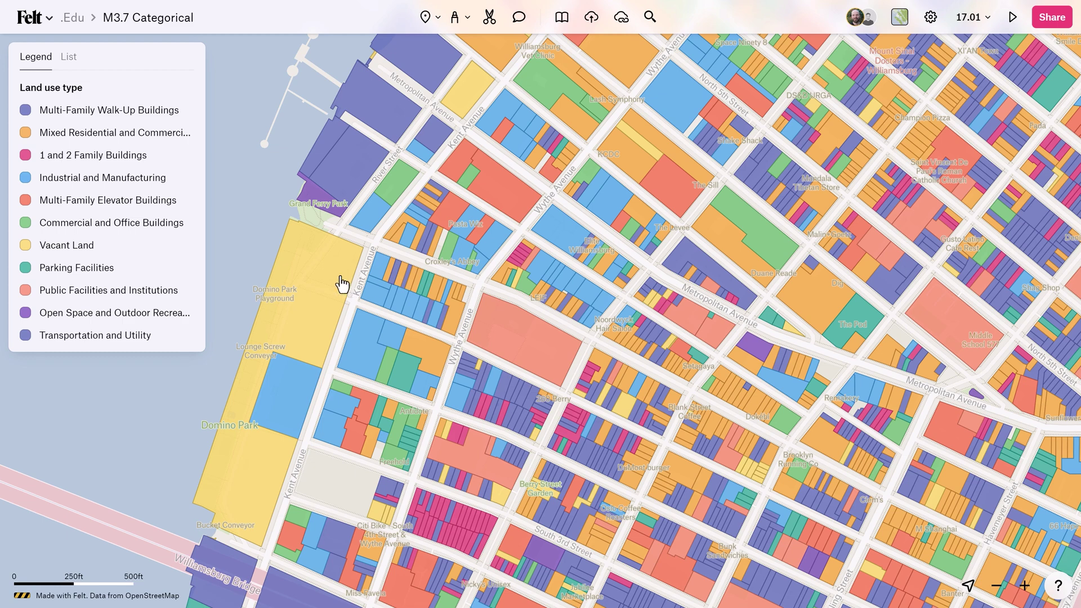
{"action": "left_click", "coordinate": [340, 275]}
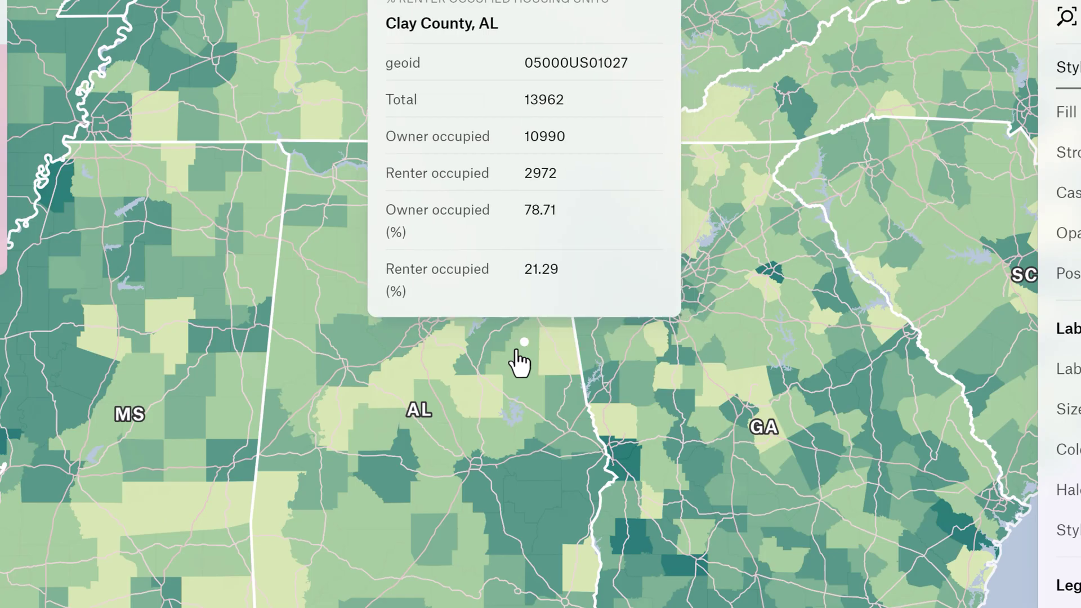
View renter popups for Clay, Tallapoosa, Macon, Bullock, Pike and Crenshaw counties
{"action": "left_click", "coordinate": [516, 359]}
{"action": "left_click", "coordinate": [525, 428]}
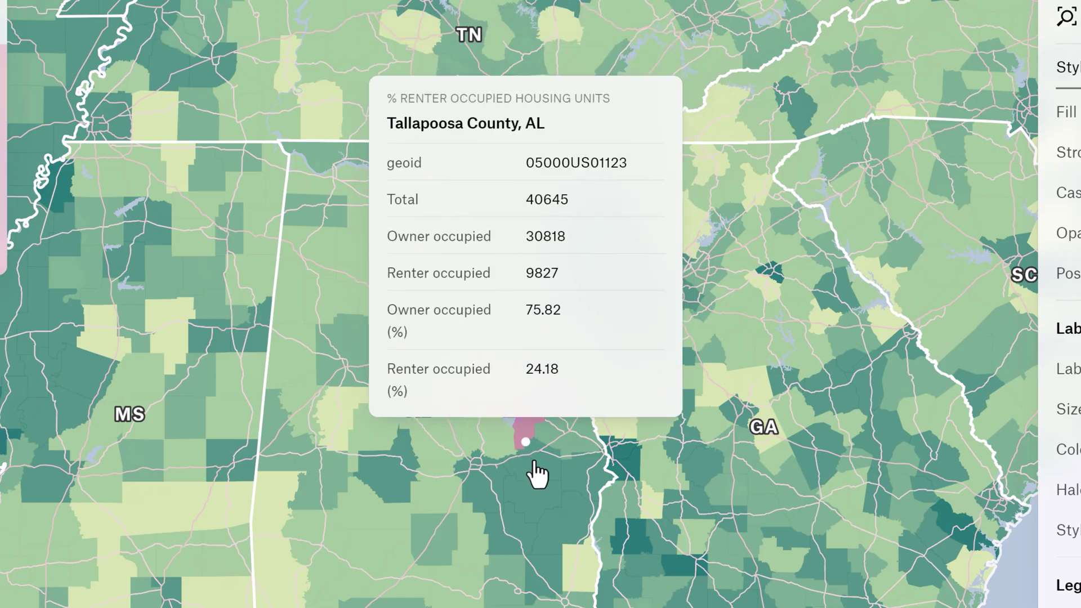
{"action": "left_click", "coordinate": [535, 470]}
{"action": "left_click", "coordinate": [535, 511]}
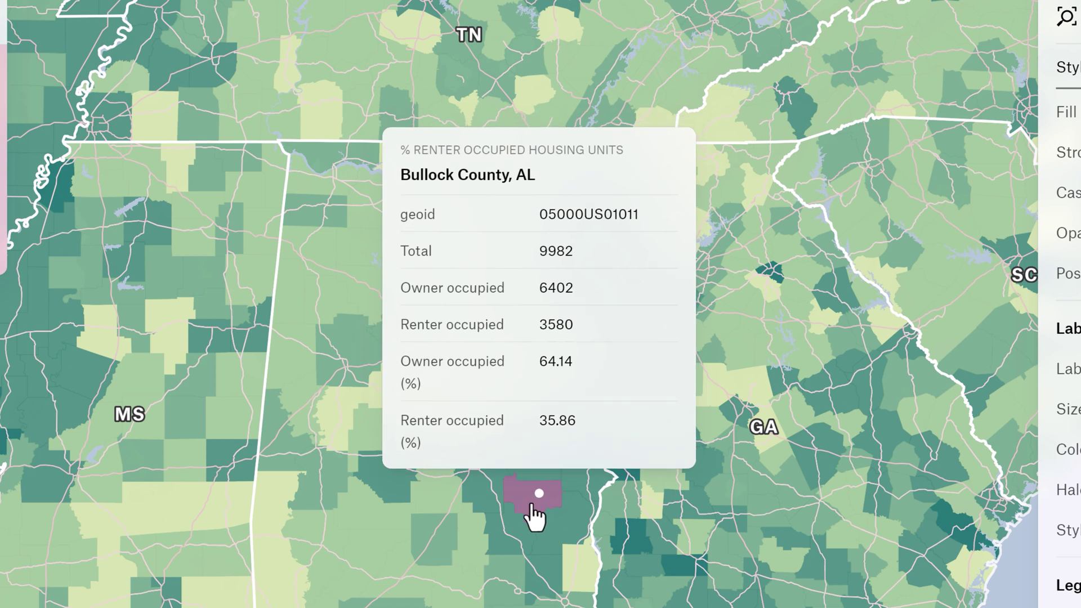
{"action": "left_click", "coordinate": [516, 544]}
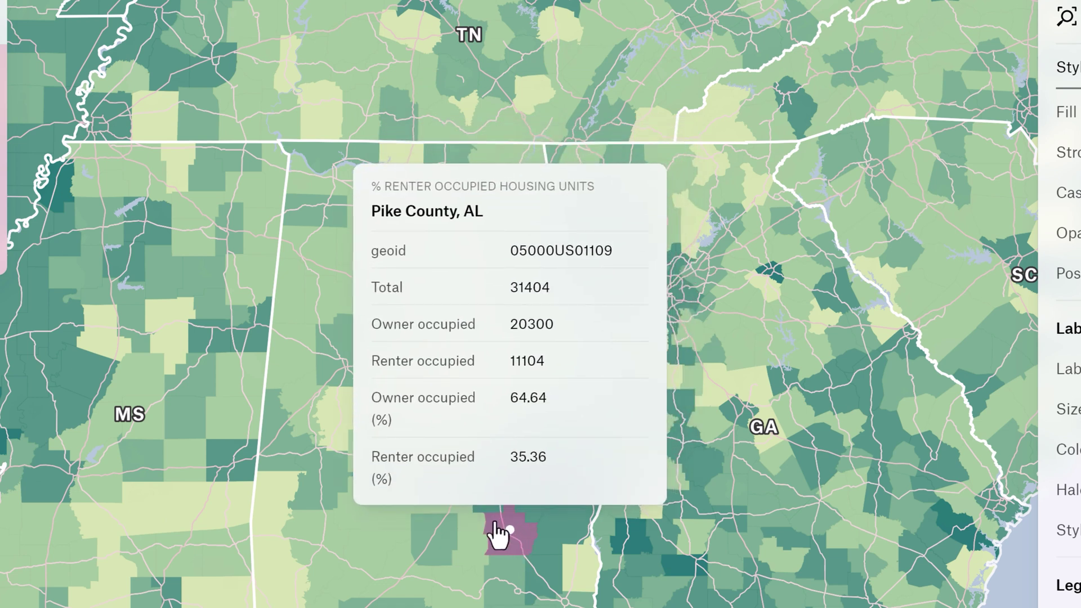
{"action": "left_click", "coordinate": [466, 524]}
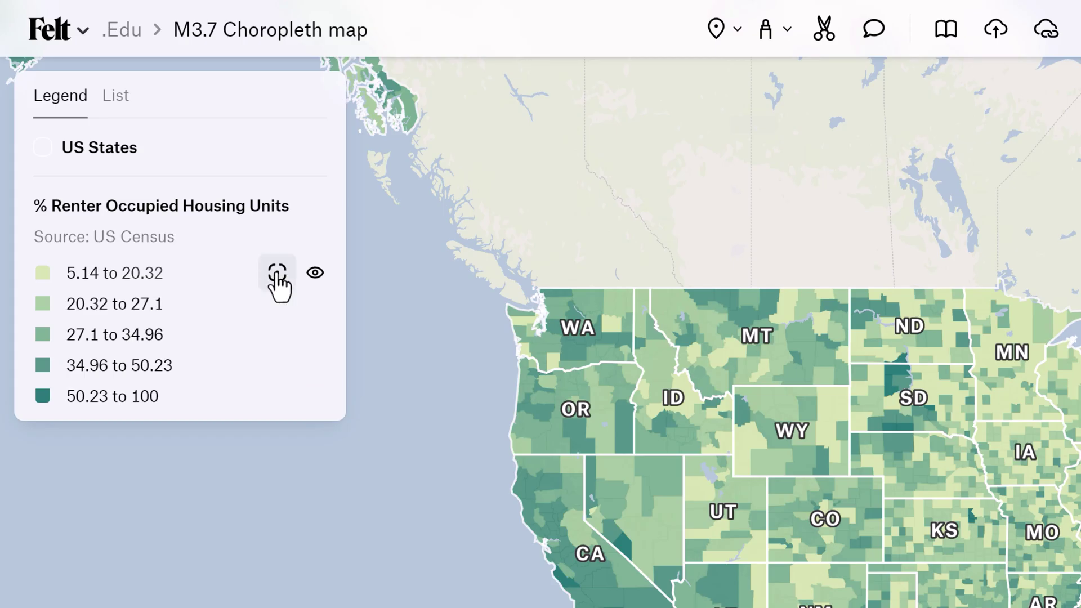
Isolate each renter class in turn: 5.14–20.32, 20.32–27.1, 27.1–34.96, 34.96–50.23, 50.23–100
{"action": "left_click", "coordinate": [277, 276]}
{"action": "left_click", "coordinate": [278, 307]}
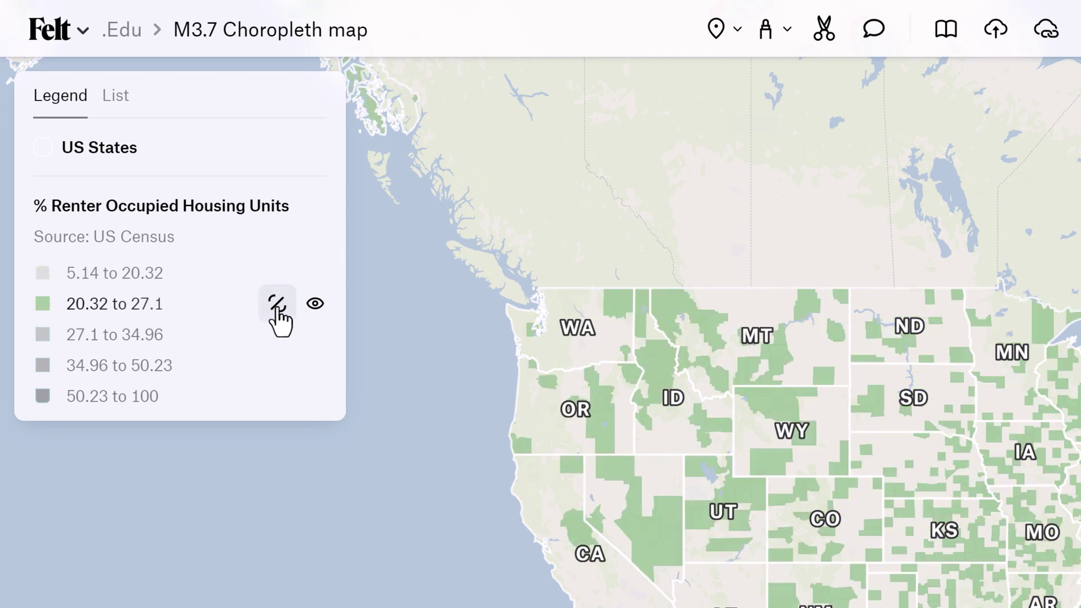
{"action": "left_click", "coordinate": [277, 336]}
{"action": "left_click", "coordinate": [277, 366]}
{"action": "left_click", "coordinate": [277, 395]}
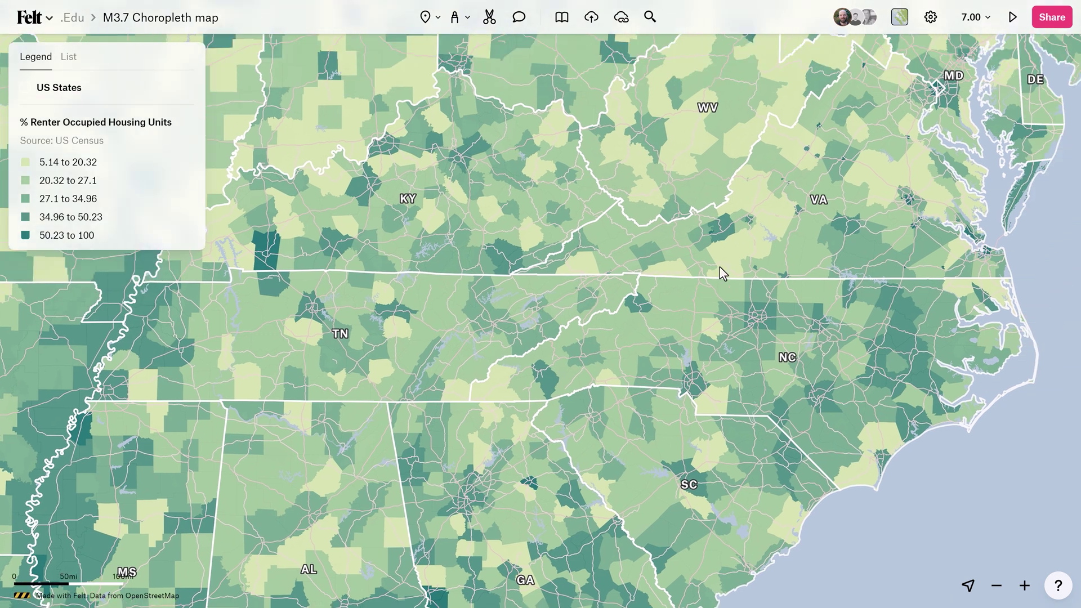
At the full-US view, isolate the 5.14–20.32, 20.32–27.1, 27.1–34.96 and 50.23–100 classes
{"action": "scroll", "coordinate": [698, 273], "scroll_direction": "up", "scroll_amount": 1}
{"action": "scroll", "coordinate": [696, 273], "scroll_direction": "down", "scroll_amount": 5}
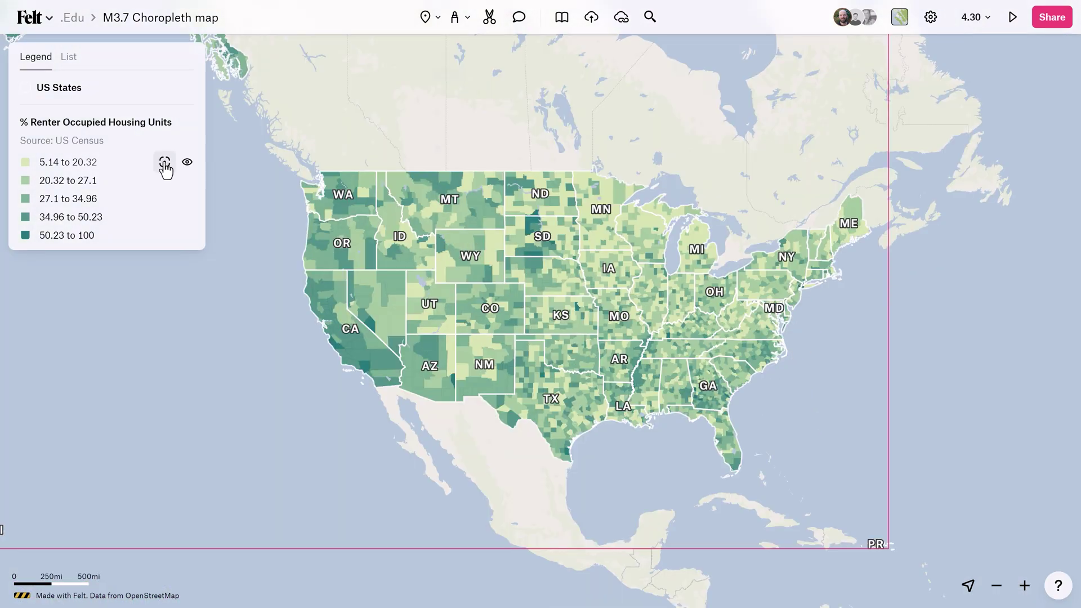
{"action": "left_click", "coordinate": [164, 162]}
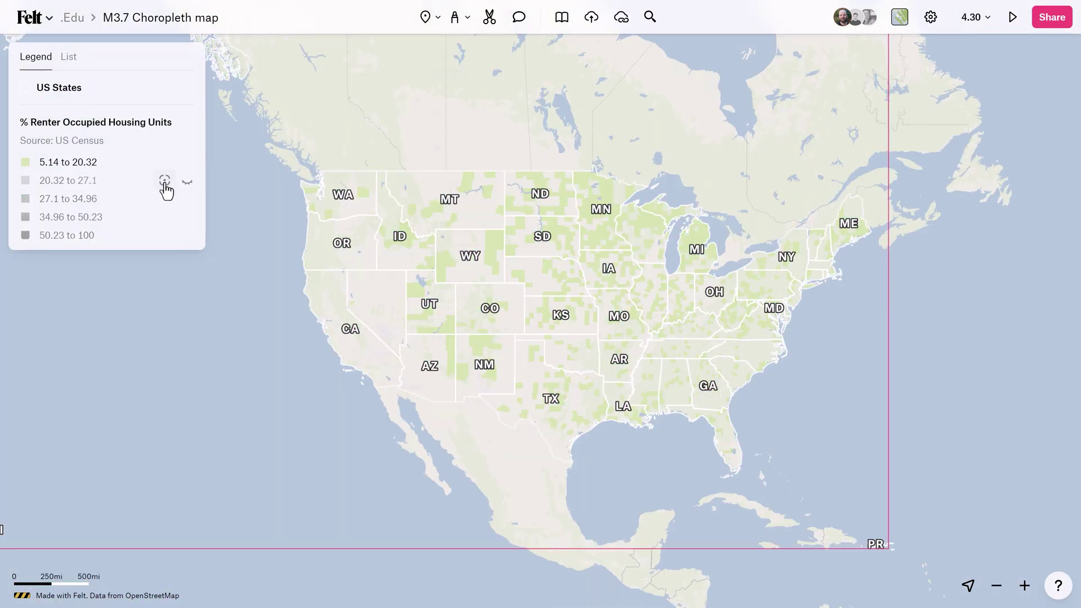
{"action": "left_click", "coordinate": [165, 181]}
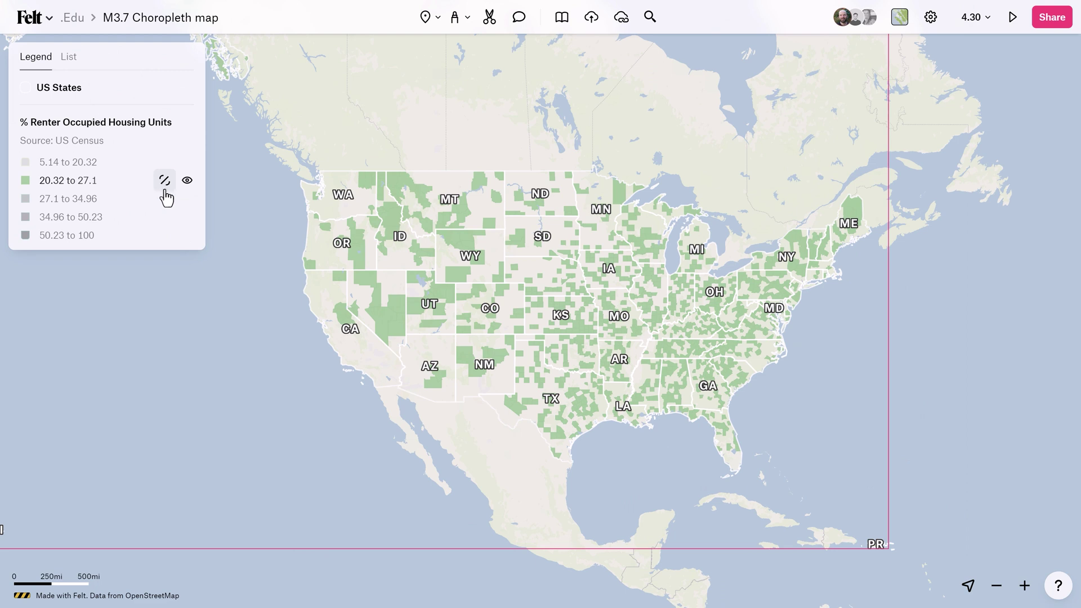
{"action": "left_click", "coordinate": [164, 199]}
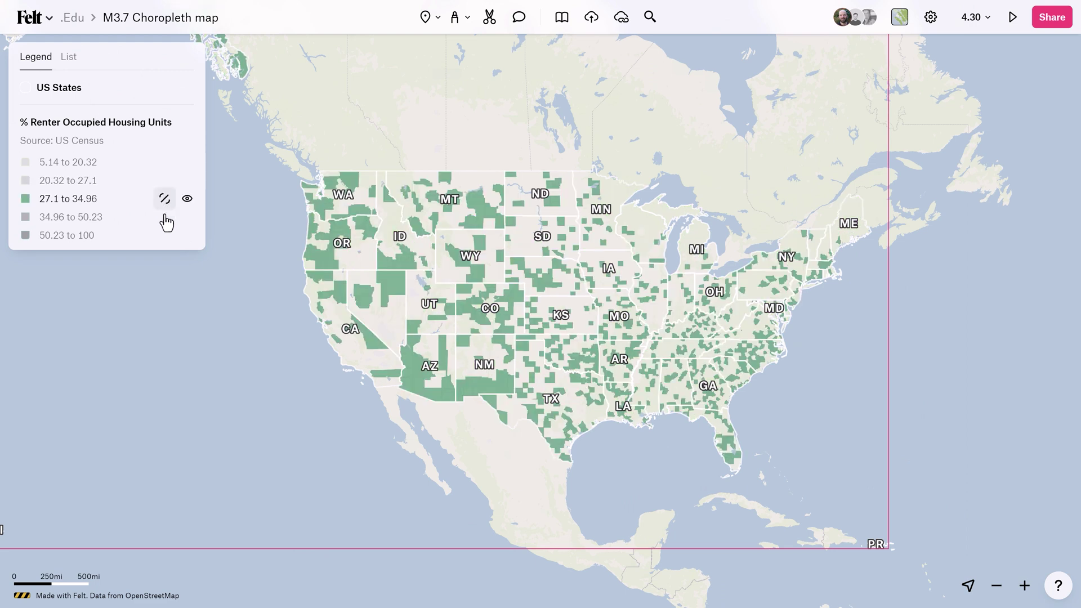
{"action": "left_click", "coordinate": [165, 235]}
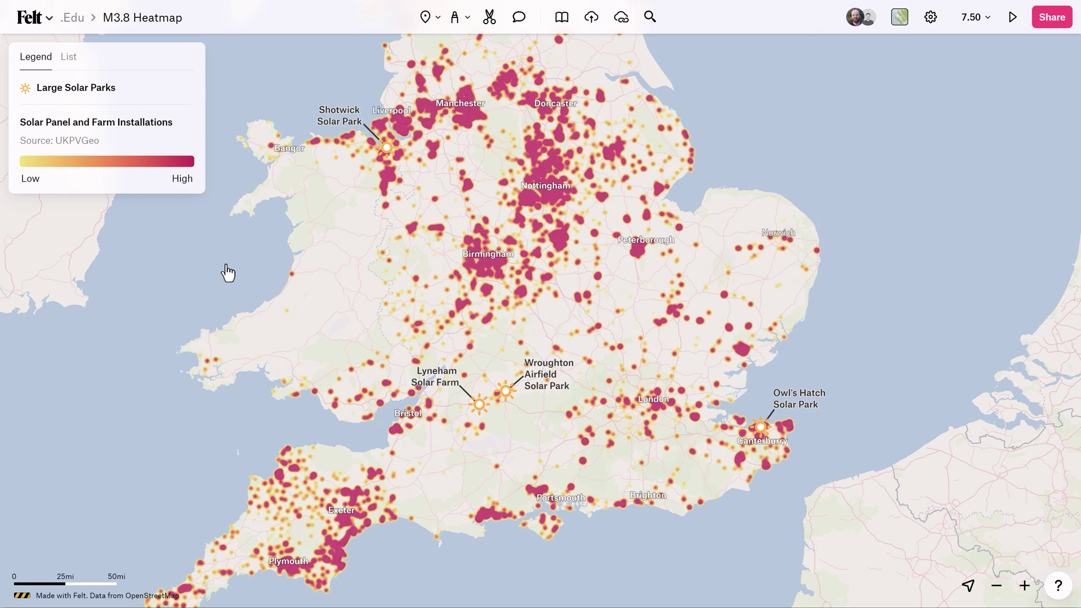
Pan the solar heatmap across England, north toward Scotland, then back to Liverpool
{"action": "left_click_drag", "start_coordinate": [359, 304], "coordinate": [410, 332]}
{"action": "left_click_drag", "start_coordinate": [711, 153], "coordinate": [717, 305]}
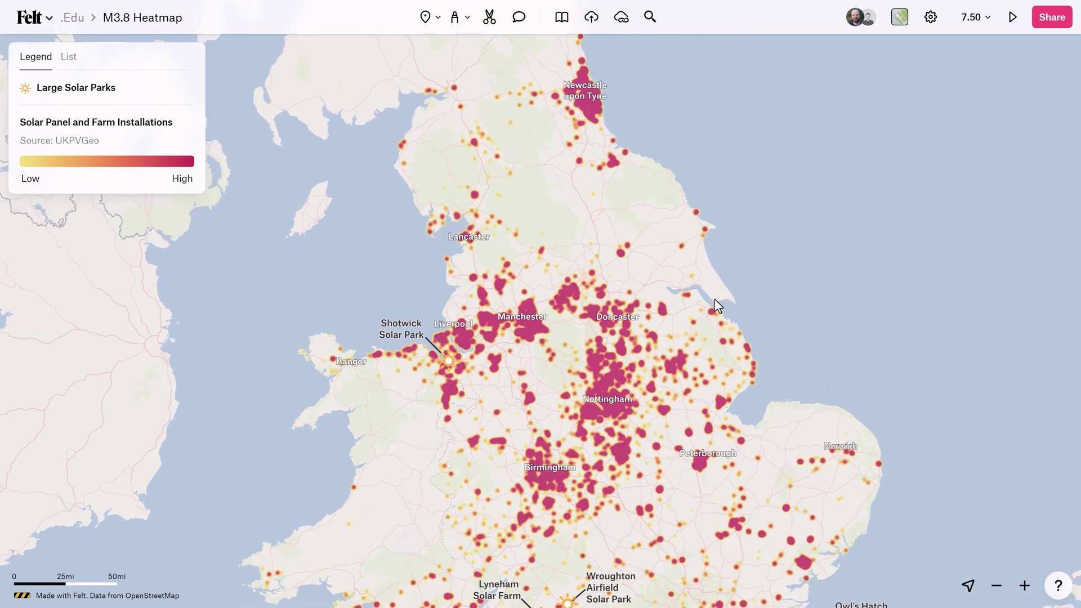
{"action": "left_click_drag", "start_coordinate": [624, 201], "coordinate": [634, 239]}
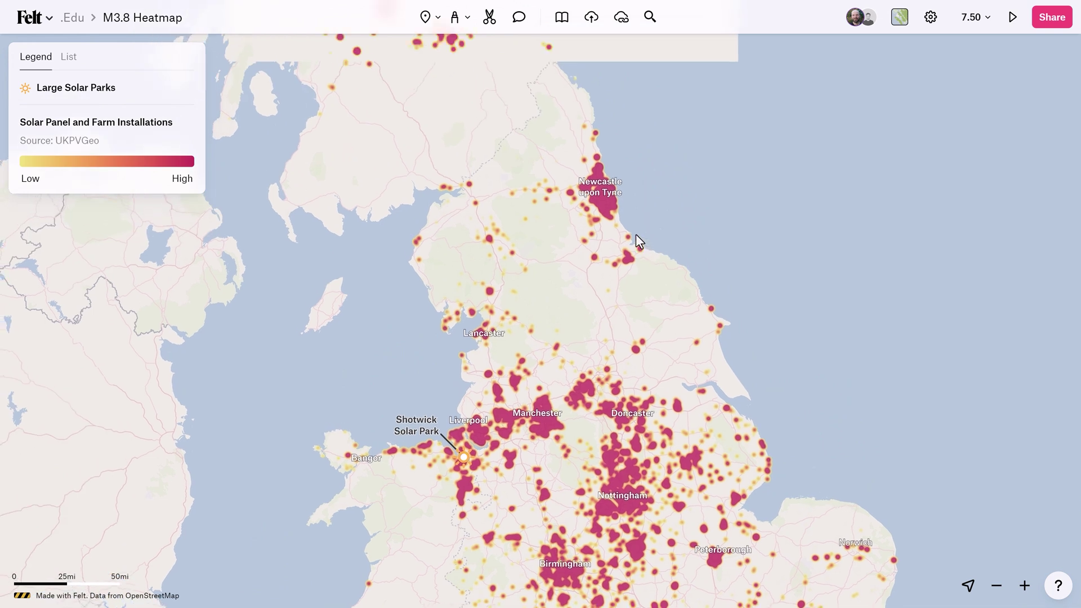
{"action": "scroll", "coordinate": [541, 203], "scroll_direction": "up", "scroll_amount": 5}
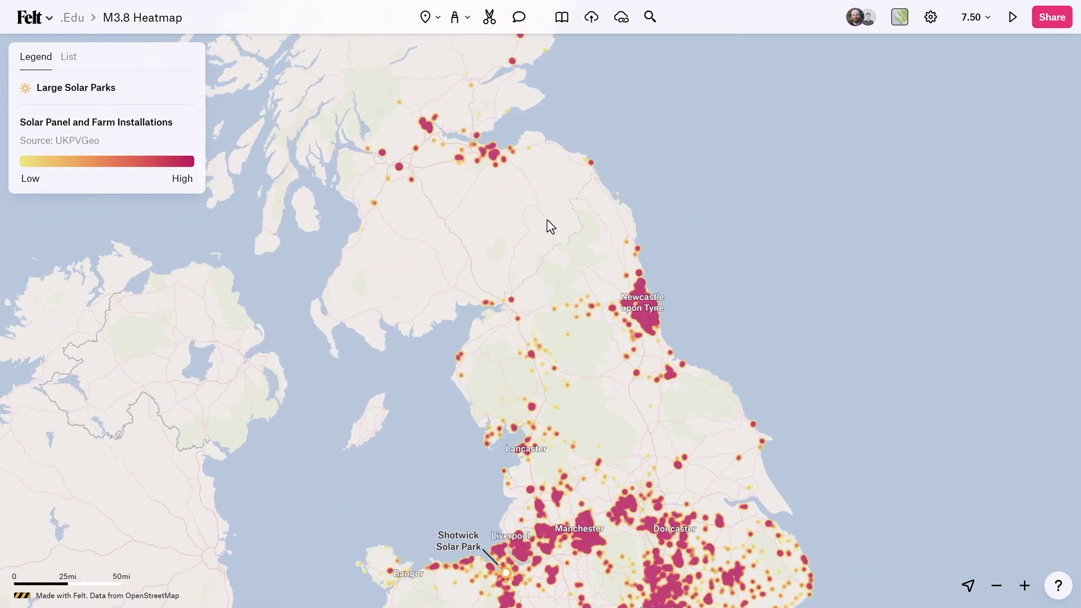
{"action": "left_click_drag", "start_coordinate": [560, 398], "coordinate": [572, 137]}
Zoom in closely on Shotwick Solar Park near Liverpool
{"action": "scroll", "coordinate": [479, 315], "scroll_direction": "up", "scroll_amount": 2}
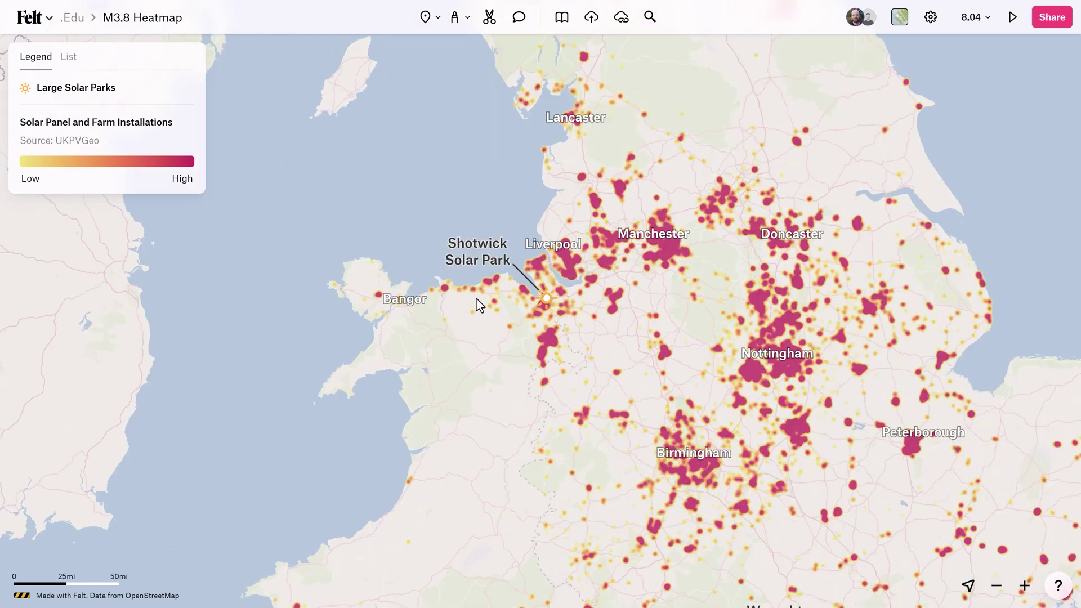
{"action": "scroll", "coordinate": [479, 305], "scroll_direction": "up", "scroll_amount": 3}
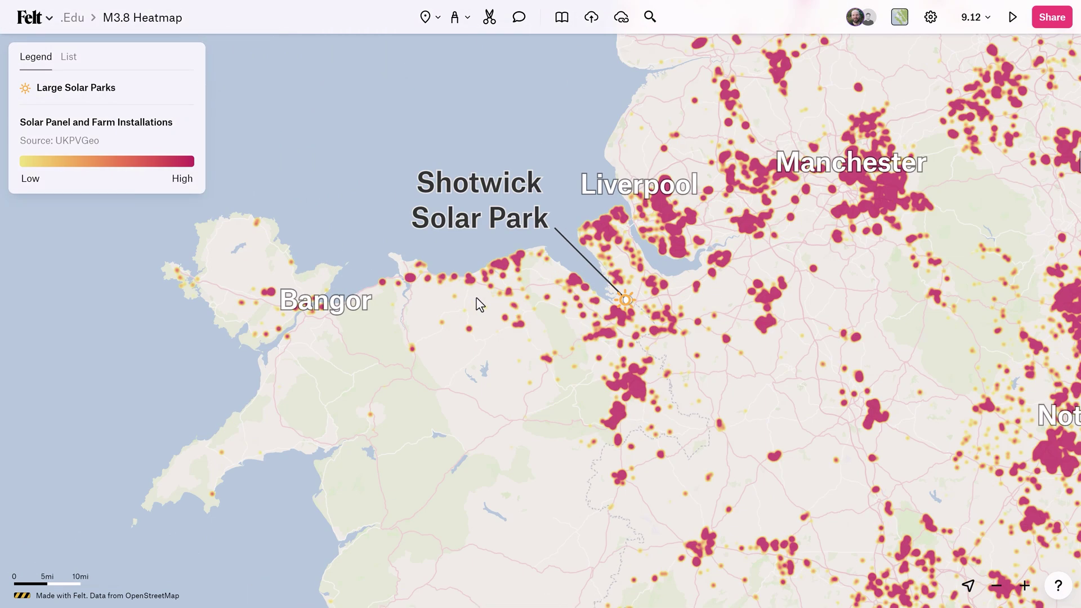
{"action": "scroll", "coordinate": [443, 314], "scroll_direction": "right", "scroll_amount": 2}
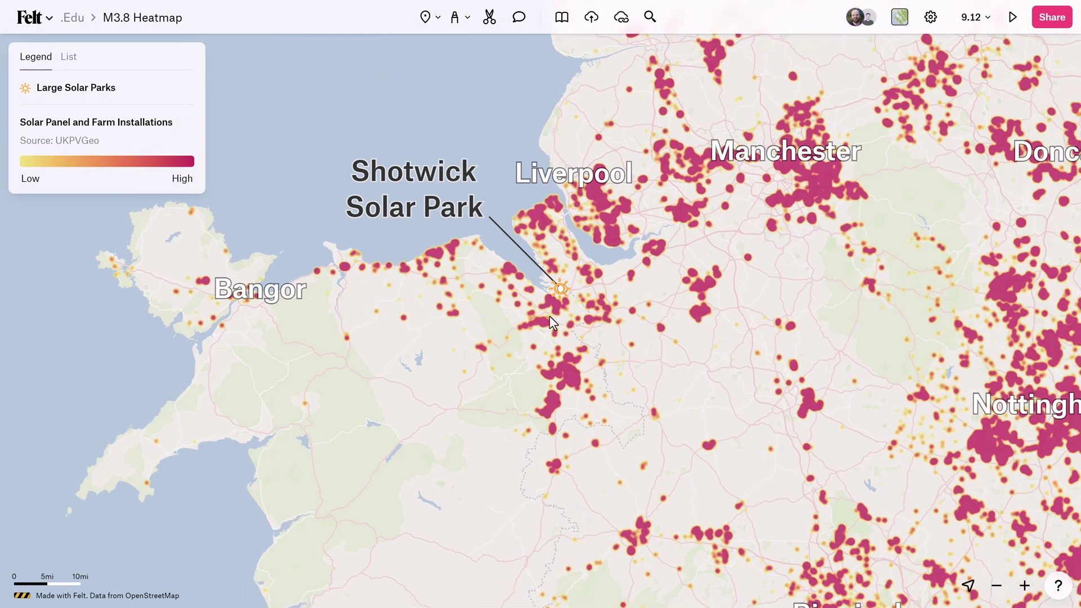
{"action": "scroll", "coordinate": [563, 322], "scroll_direction": "up", "scroll_amount": 2}
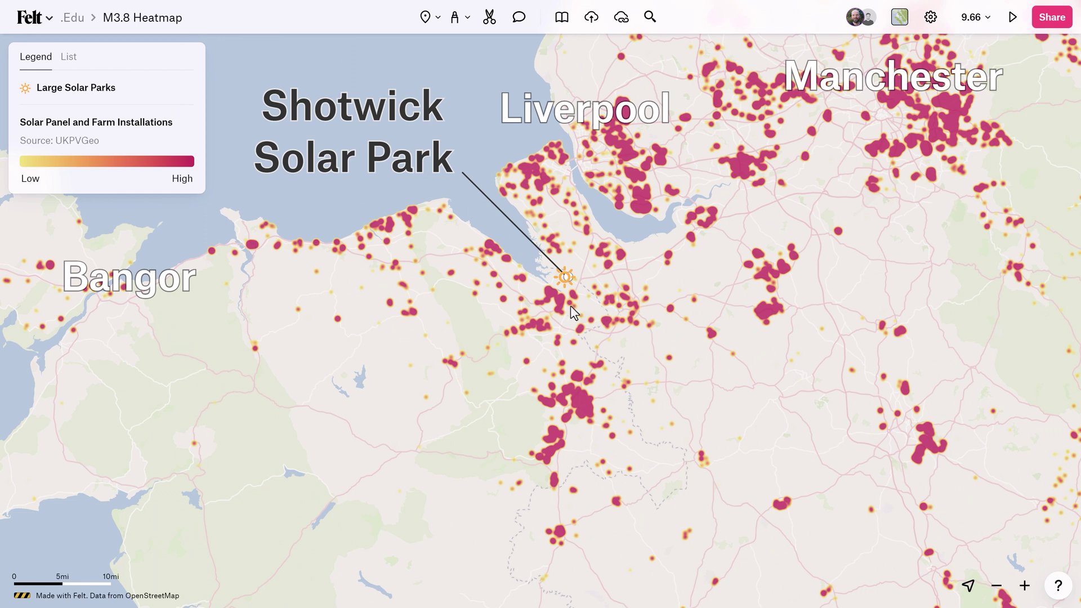
{"action": "scroll", "coordinate": [569, 308], "scroll_direction": "right", "scroll_amount": 2}
{"action": "scroll", "coordinate": [524, 337], "scroll_direction": "up", "scroll_amount": 2}
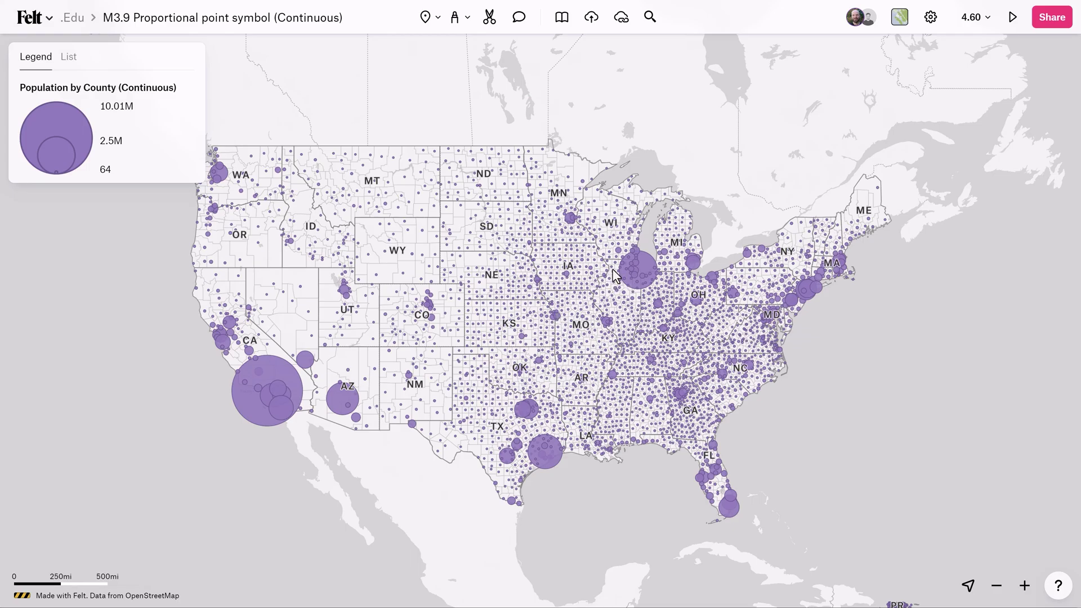
Open the population popups for Linn County, Iowa and Cook County, Illinois
{"action": "scroll", "coordinate": [615, 274], "scroll_direction": "up", "scroll_amount": 2}
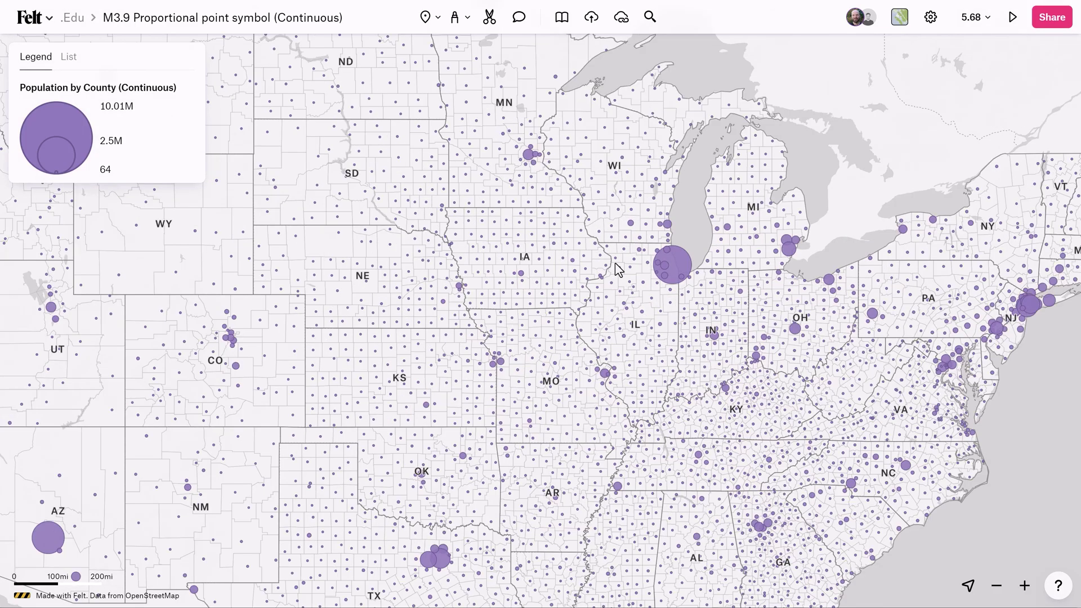
{"action": "scroll", "coordinate": [616, 268], "scroll_direction": "up", "scroll_amount": 1}
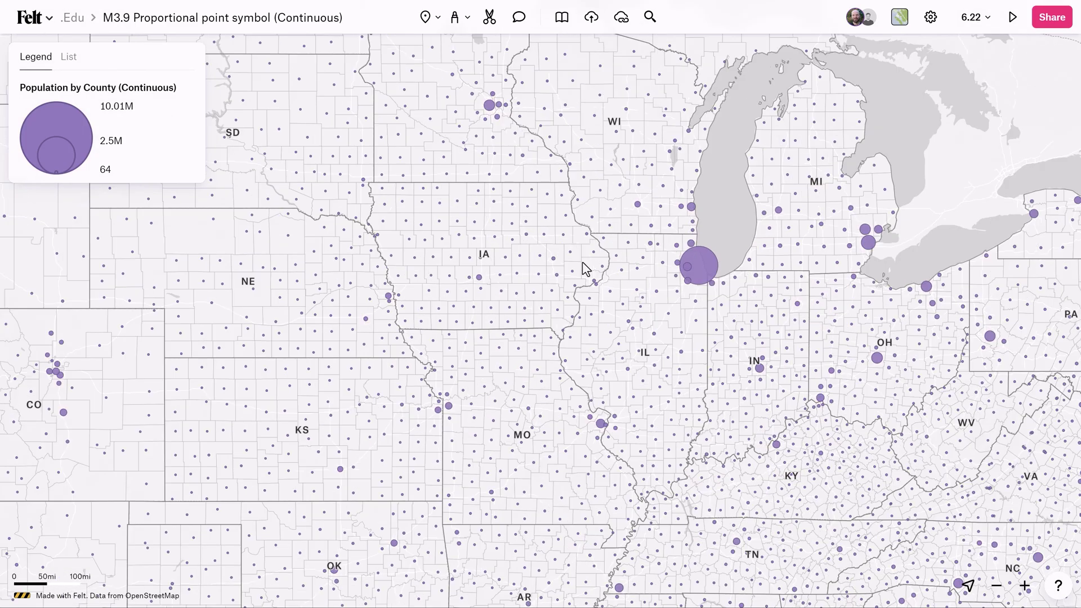
{"action": "left_click", "coordinate": [554, 263]}
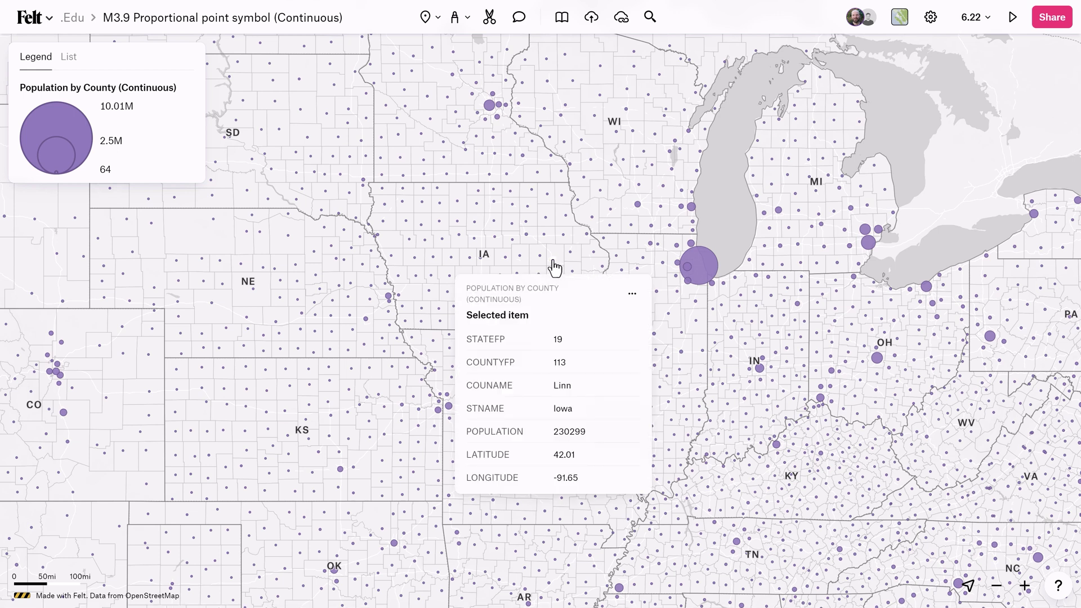
{"action": "left_click", "coordinate": [700, 264]}
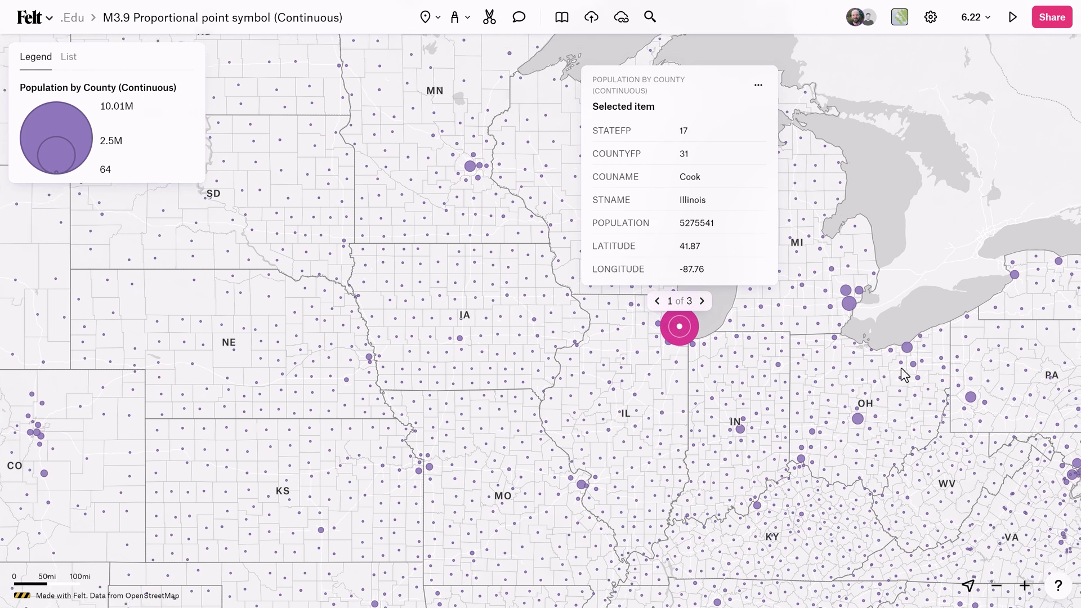
Pan toward New York, close the Cook County popup, and fit the whole county population layer
{"action": "left_click_drag", "start_coordinate": [855, 359], "coordinate": [596, 332]}
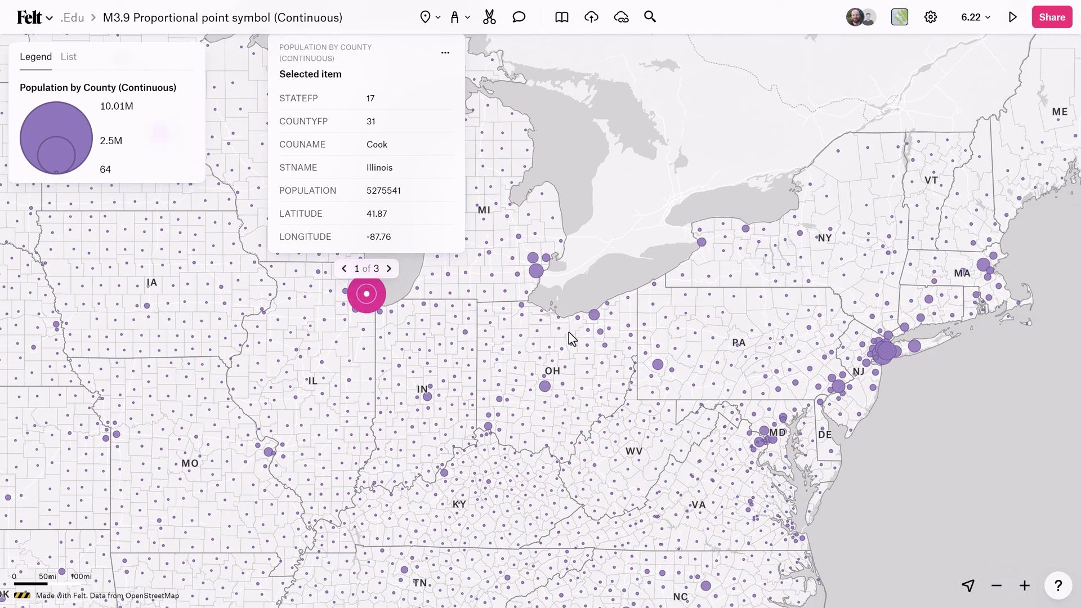
{"action": "scroll", "coordinate": [946, 398], "scroll_direction": "up", "scroll_amount": 2}
{"action": "left_click_drag", "start_coordinate": [936, 398], "coordinate": [726, 331]}
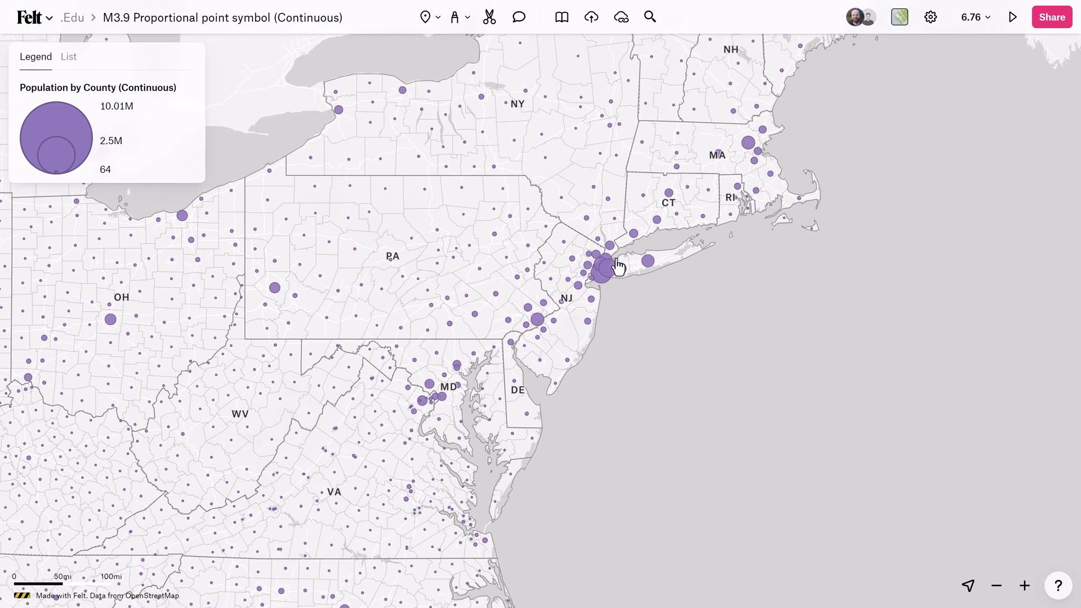
{"action": "scroll", "coordinate": [617, 267], "scroll_direction": "up", "scroll_amount": 4}
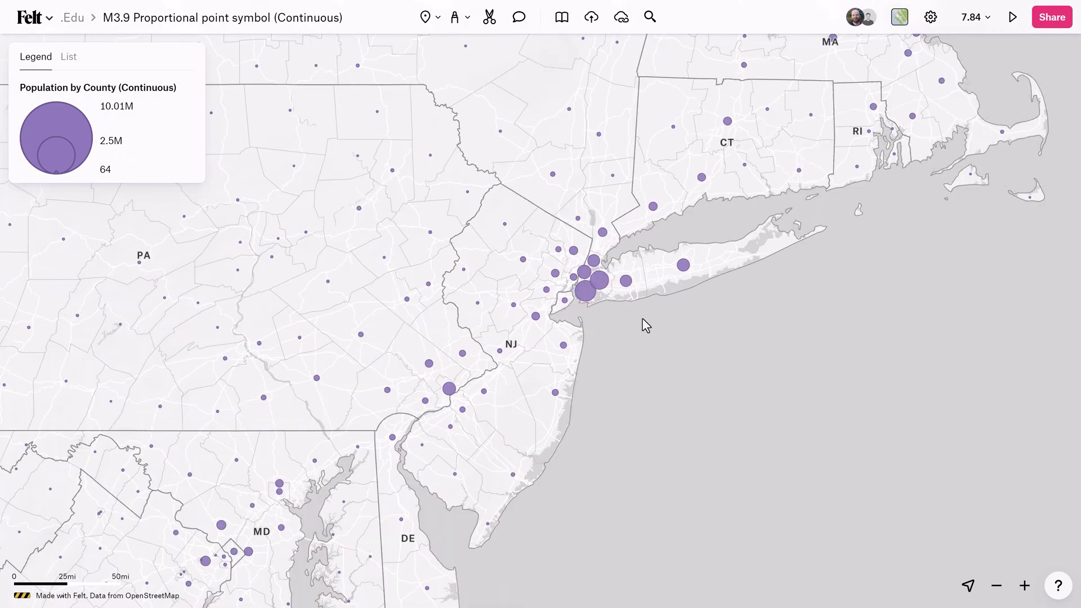
{"action": "scroll", "coordinate": [646, 329], "scroll_direction": "down", "scroll_amount": 2}
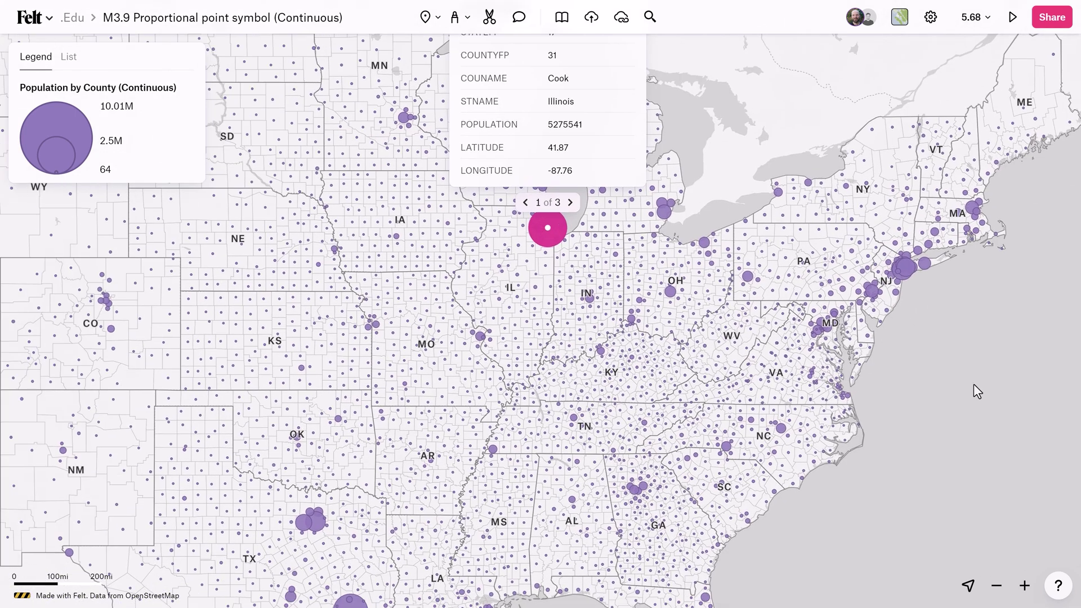
{"action": "left_click", "coordinate": [393, 388]}
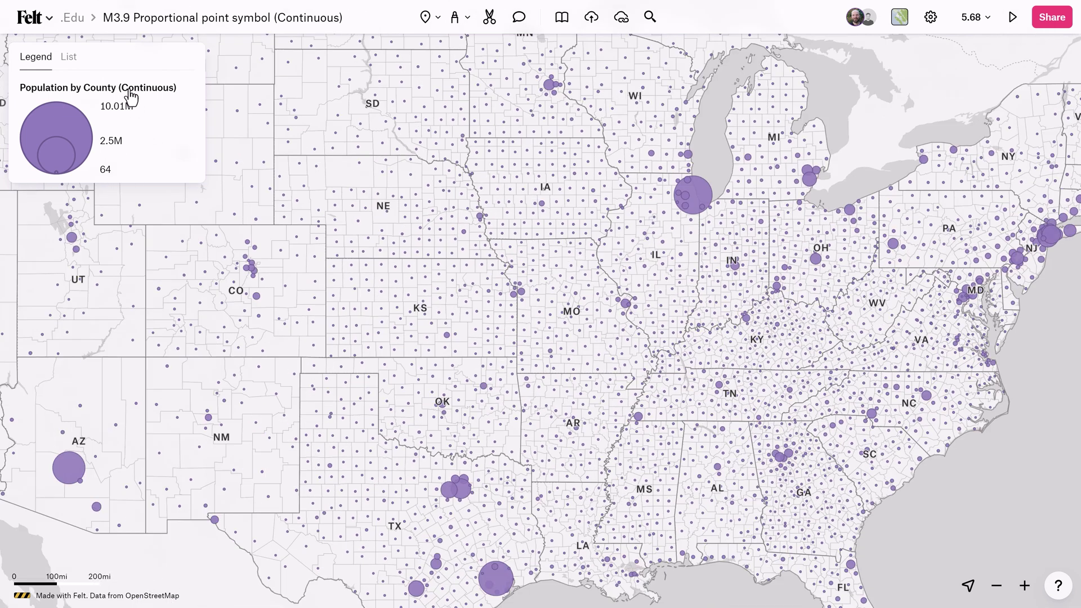
{"action": "left_click", "coordinate": [130, 99]}
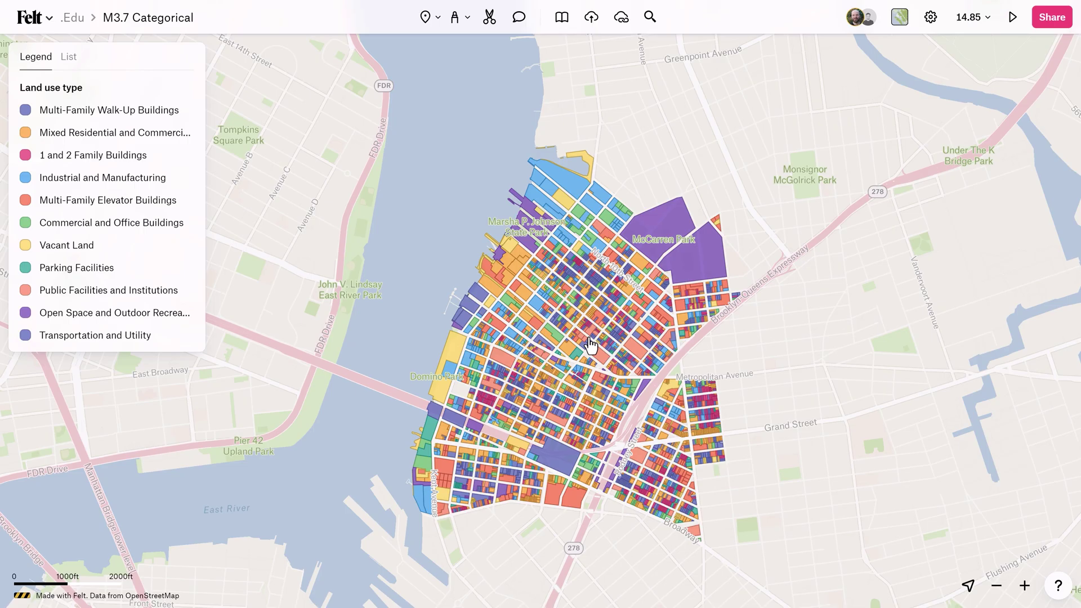
Zoom in on the Williamsburg land-use parcels
{"action": "scroll", "coordinate": [596, 360], "scroll_direction": "up", "scroll_amount": 3}
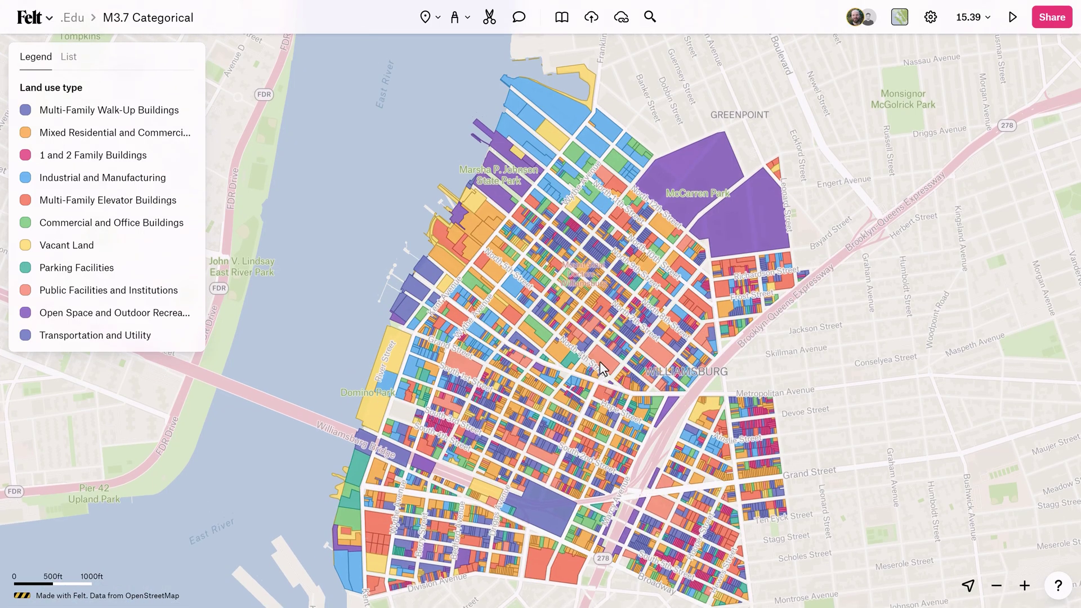
Isolate 1 and 2 Family, mixed residential, Multi-Family Walk-Up, then Vacant Land parcels in turn
{"action": "scroll", "coordinate": [599, 362], "scroll_direction": "down", "scroll_amount": 2}
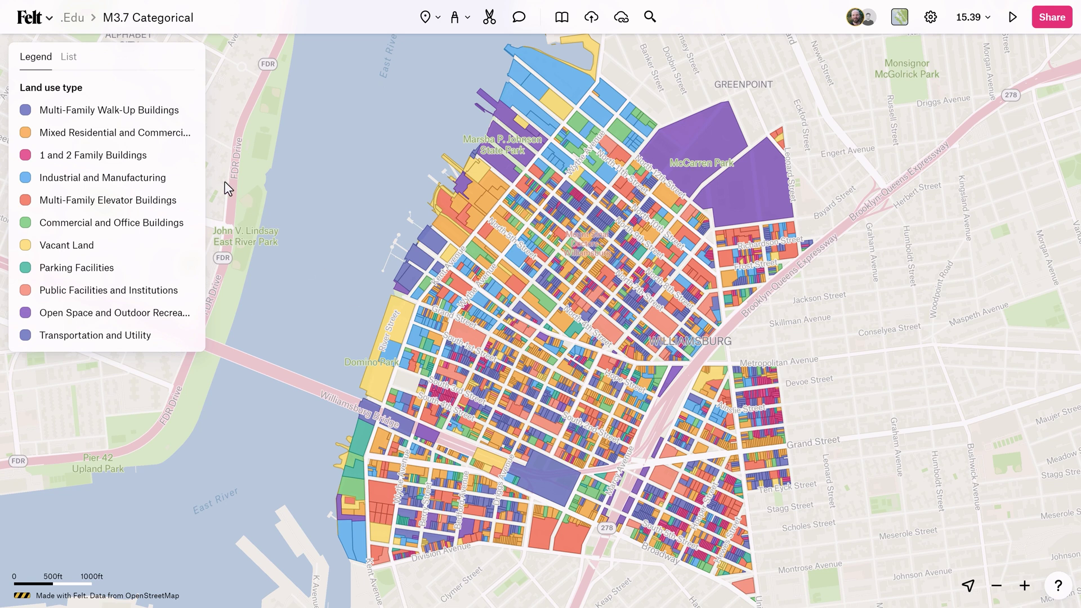
{"action": "mouse_move", "coordinate": [164, 164]}
{"action": "left_click", "coordinate": [164, 156]}
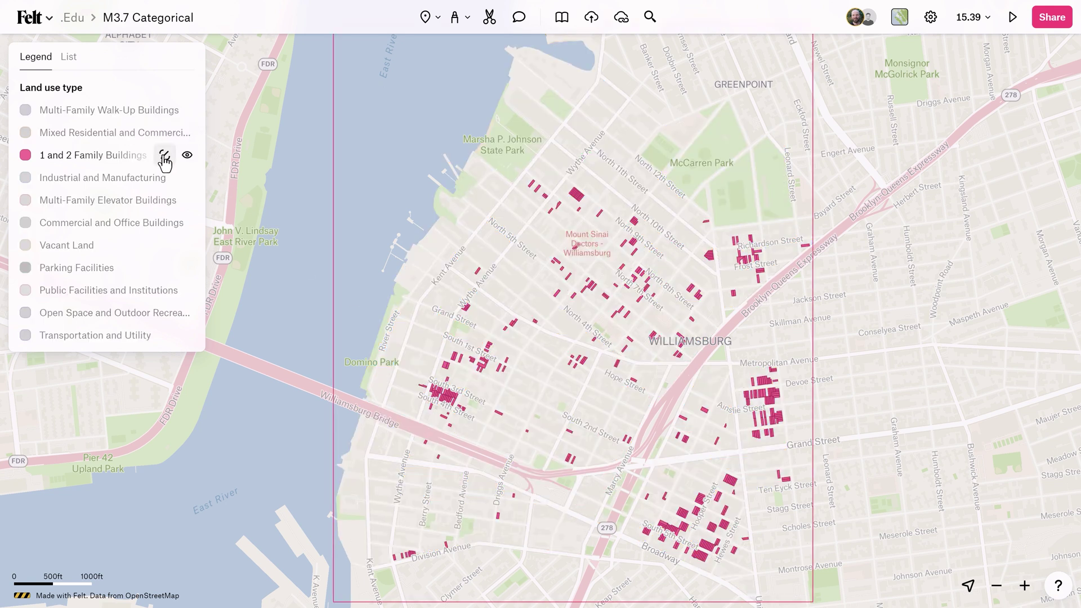
{"action": "left_click", "coordinate": [166, 133]}
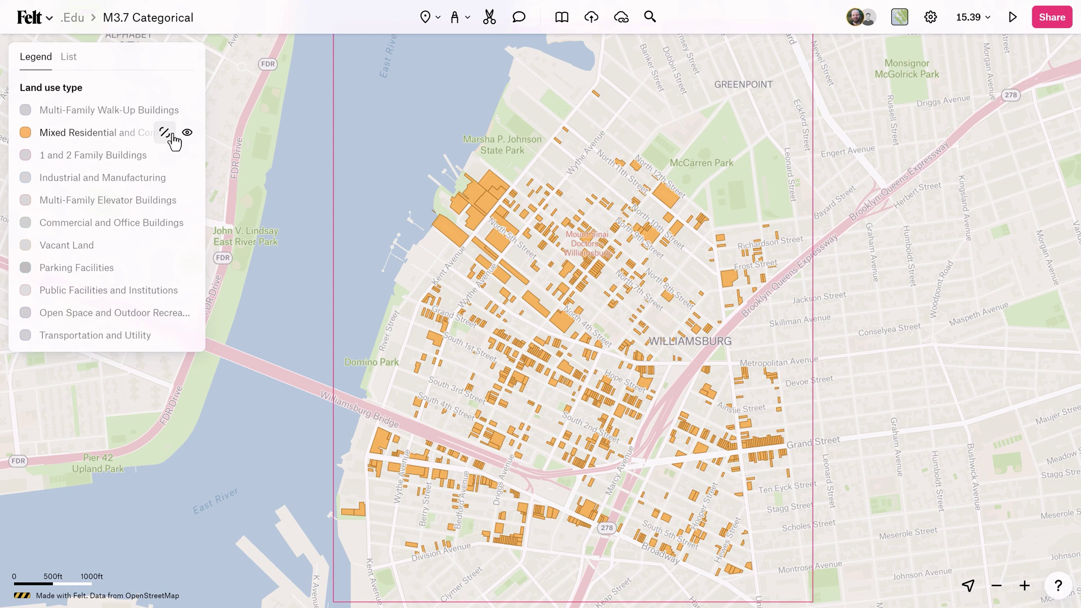
{"action": "left_click", "coordinate": [165, 110]}
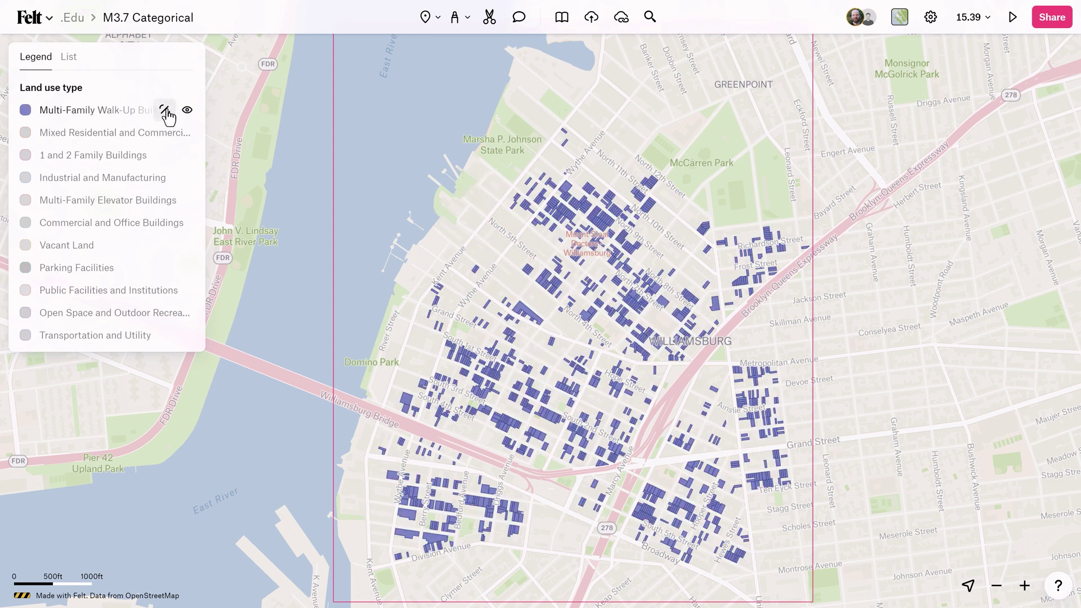
{"action": "left_click", "coordinate": [165, 246]}
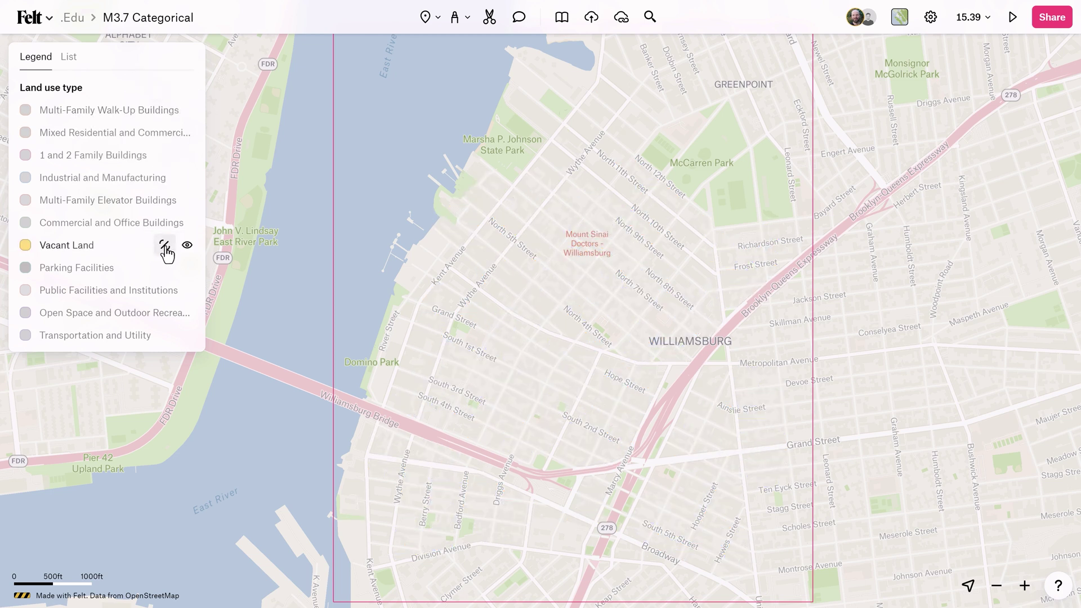
Restore all land-use categories, zoom in, and open the Domino Park parcel's details
{"action": "left_click", "coordinate": [302, 296]}
{"action": "scroll", "coordinate": [501, 355], "scroll_direction": "up", "scroll_amount": 5}
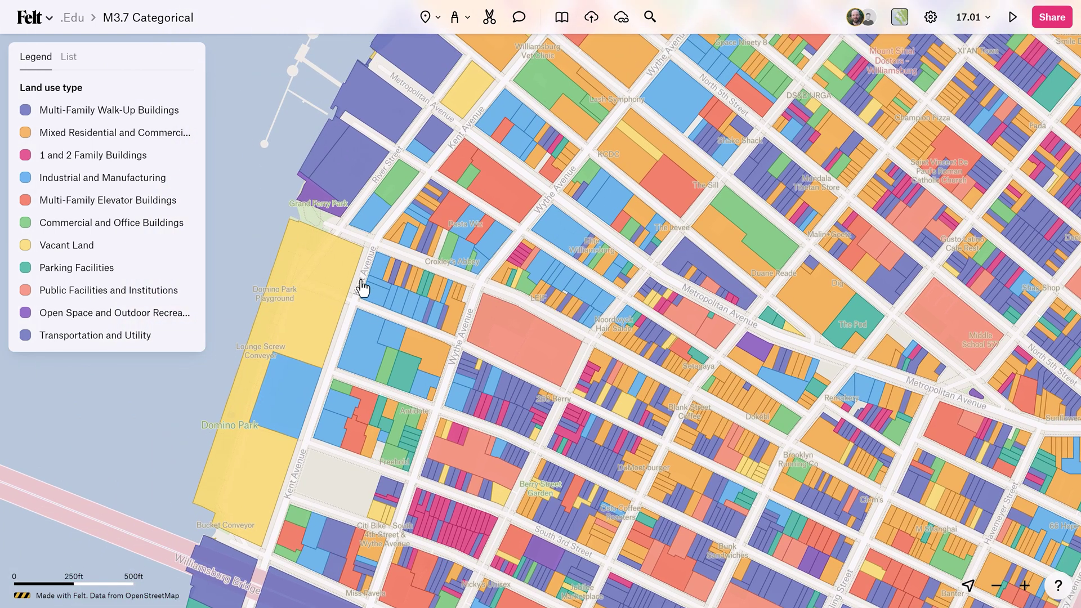
{"action": "left_click", "coordinate": [340, 275]}
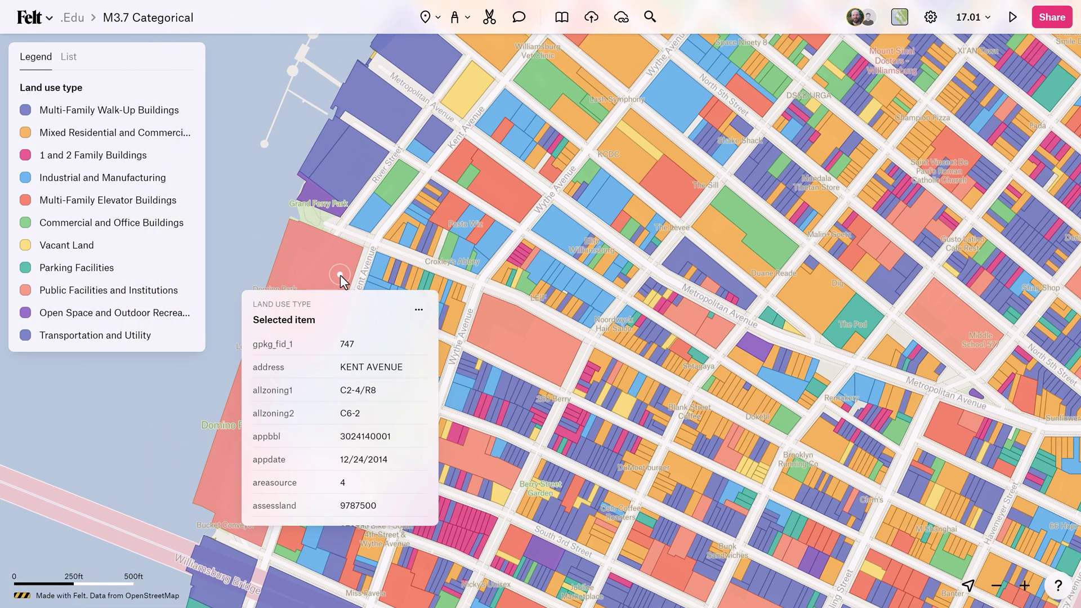